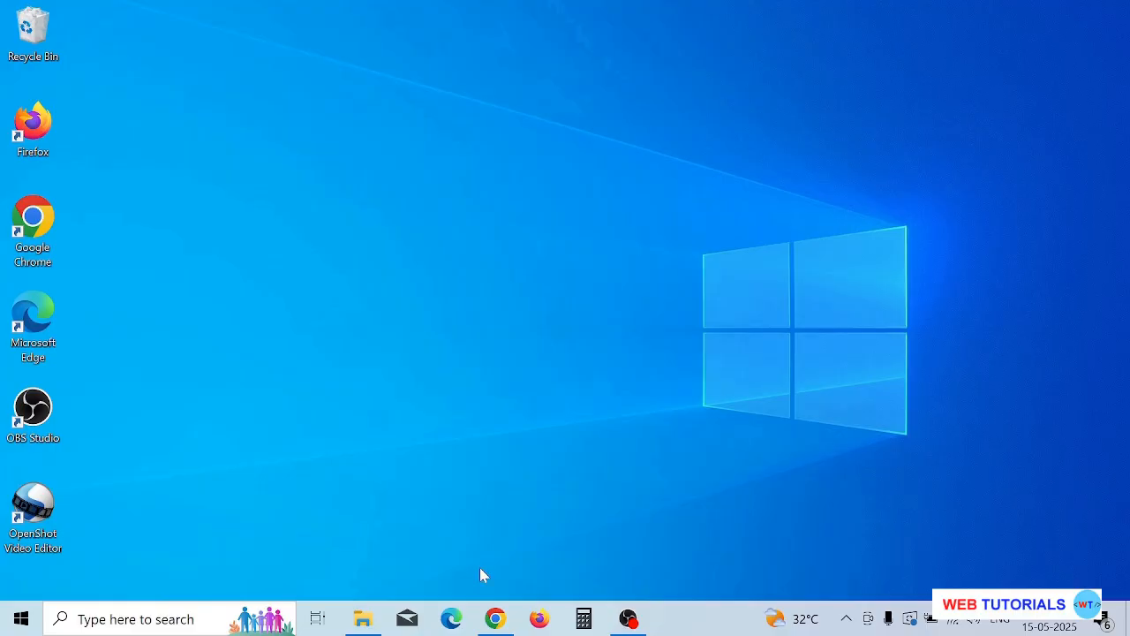
Switch to Chrome and open the PHP: Hypertext Preprocessor search result in a new tab.
click(495, 620)
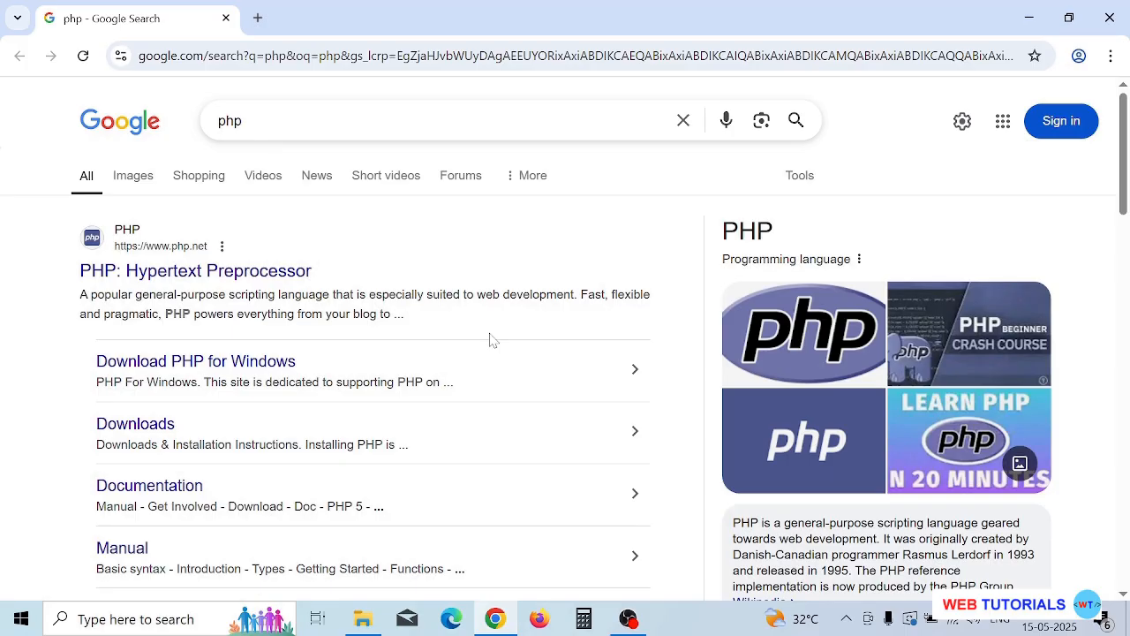
right_click(265, 274)
click(291, 290)
click(369, 27)
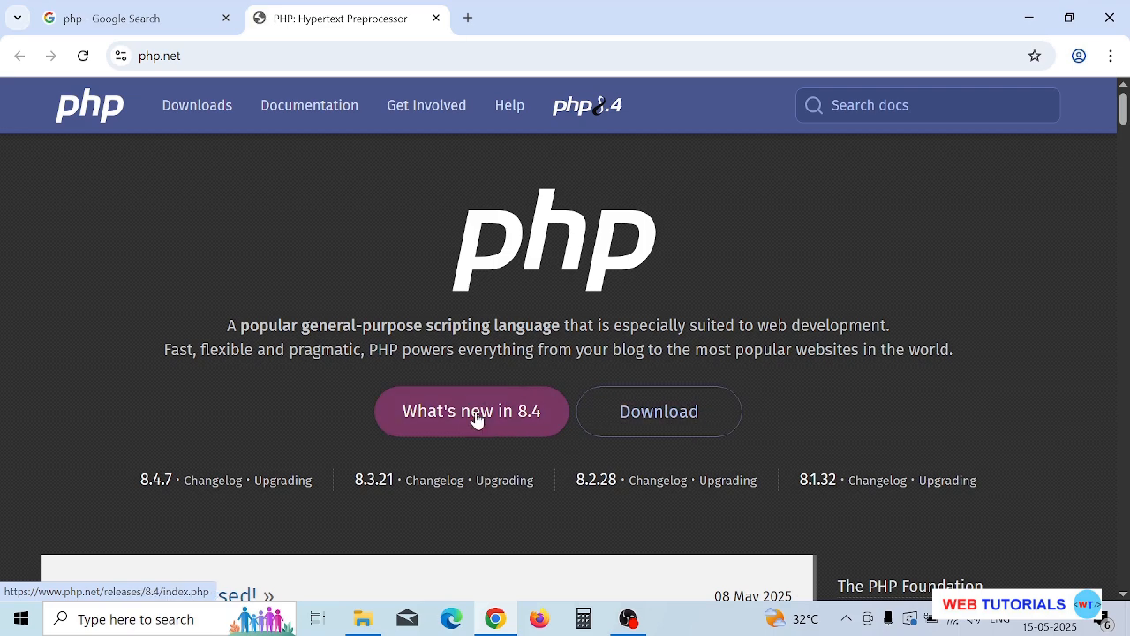
Go to the Windows downloads for PHP 8.4.7 and download the VS17 x64 Thread Safe Zip.
click(691, 434)
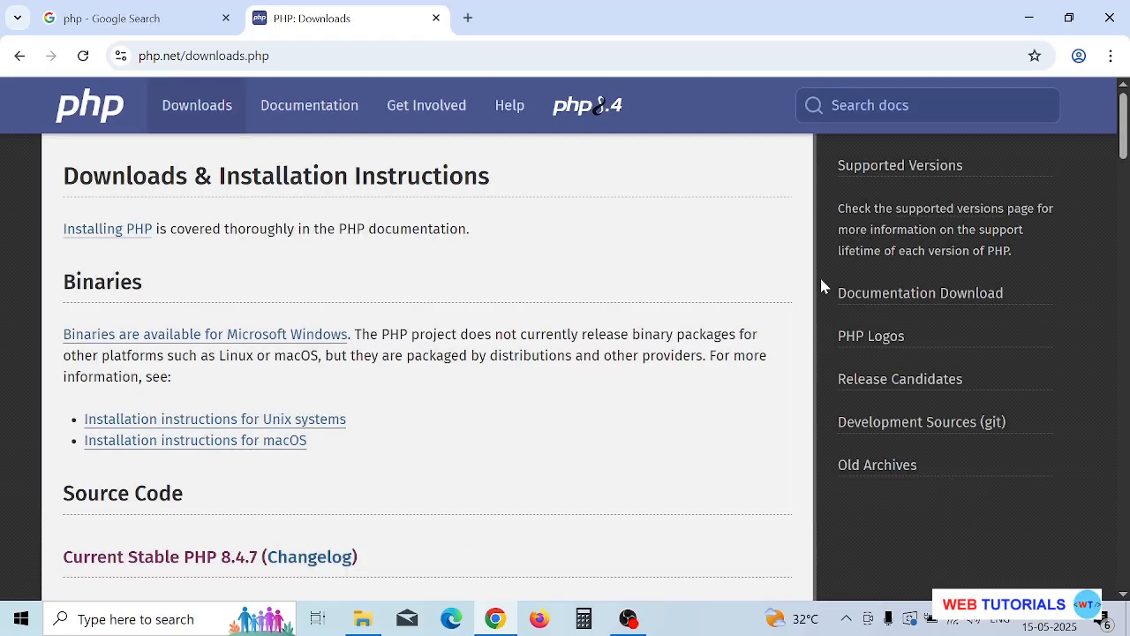
scroll(730, 283, down, 2)
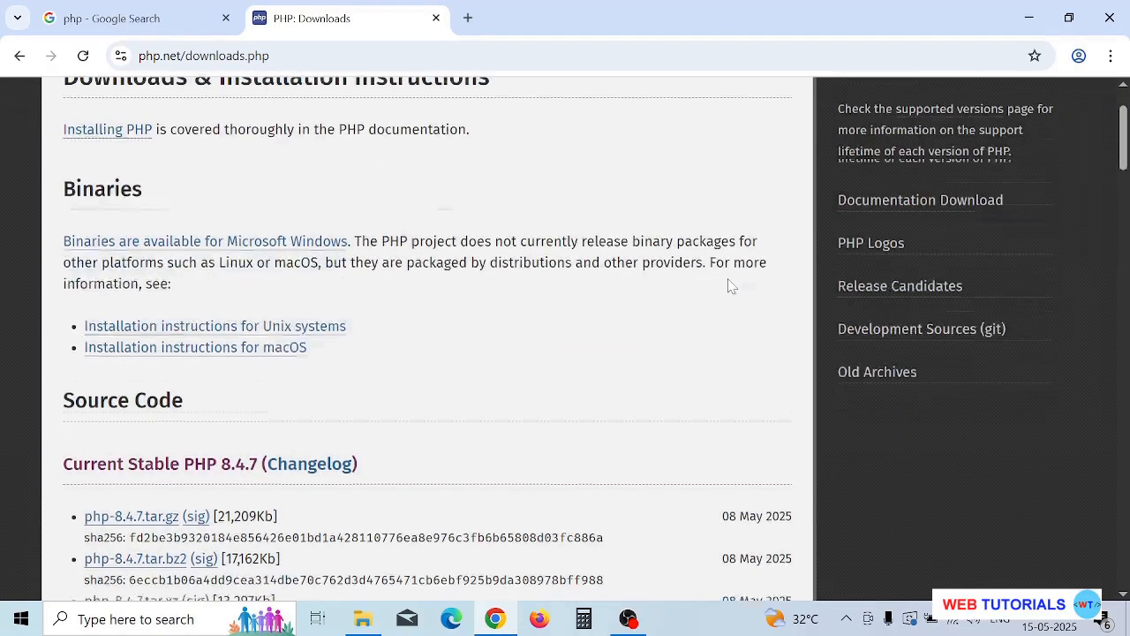
scroll(729, 285, down, 1)
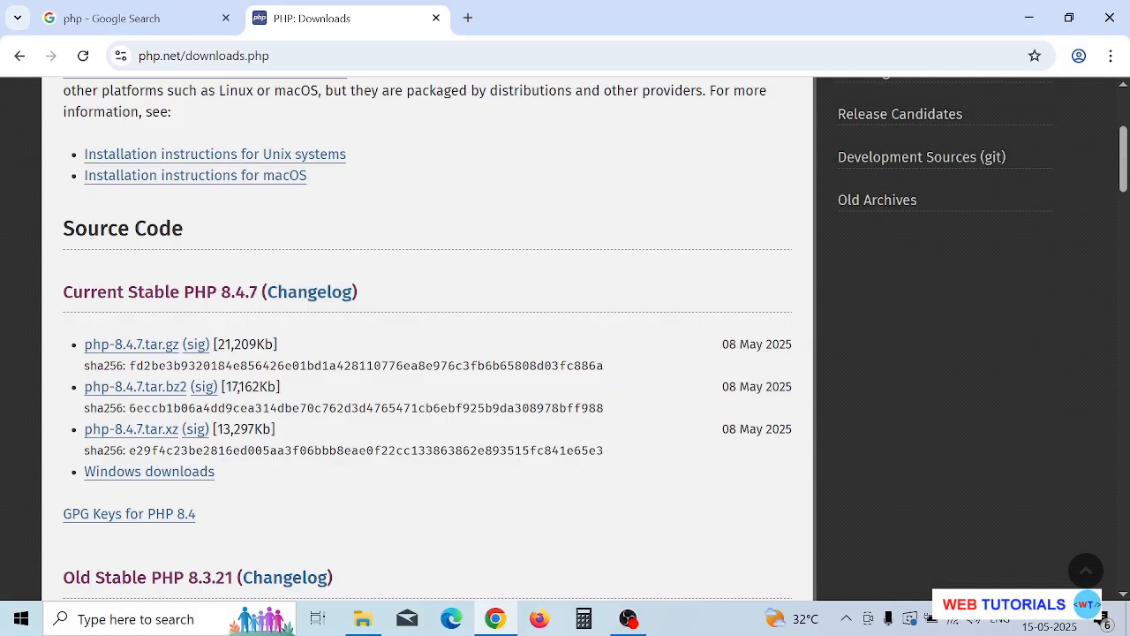
click(165, 477)
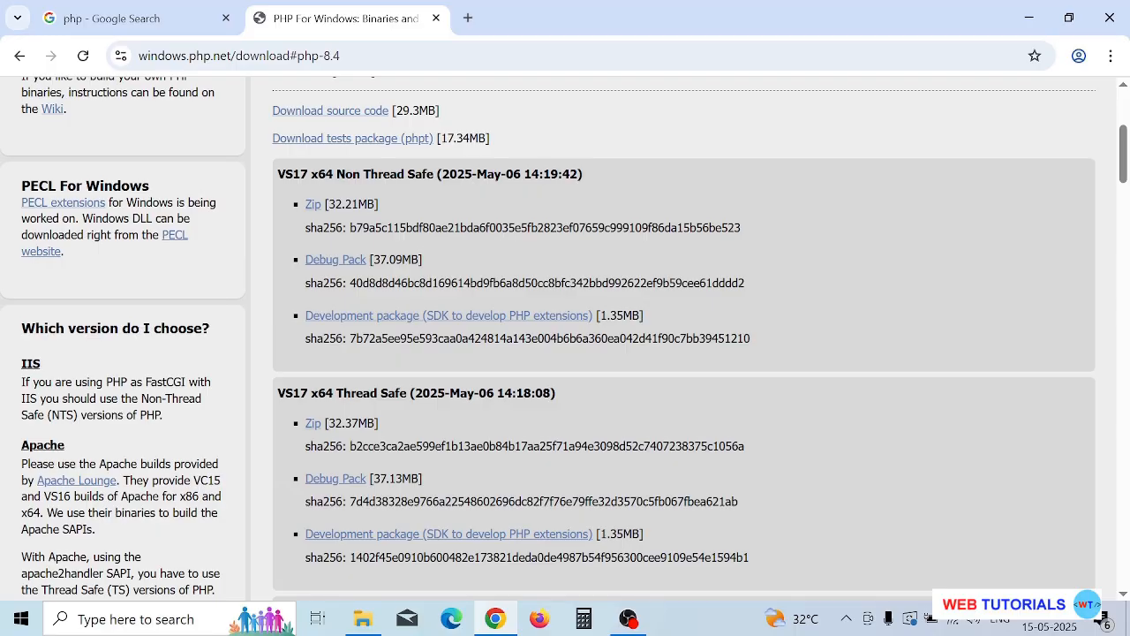
click(314, 425)
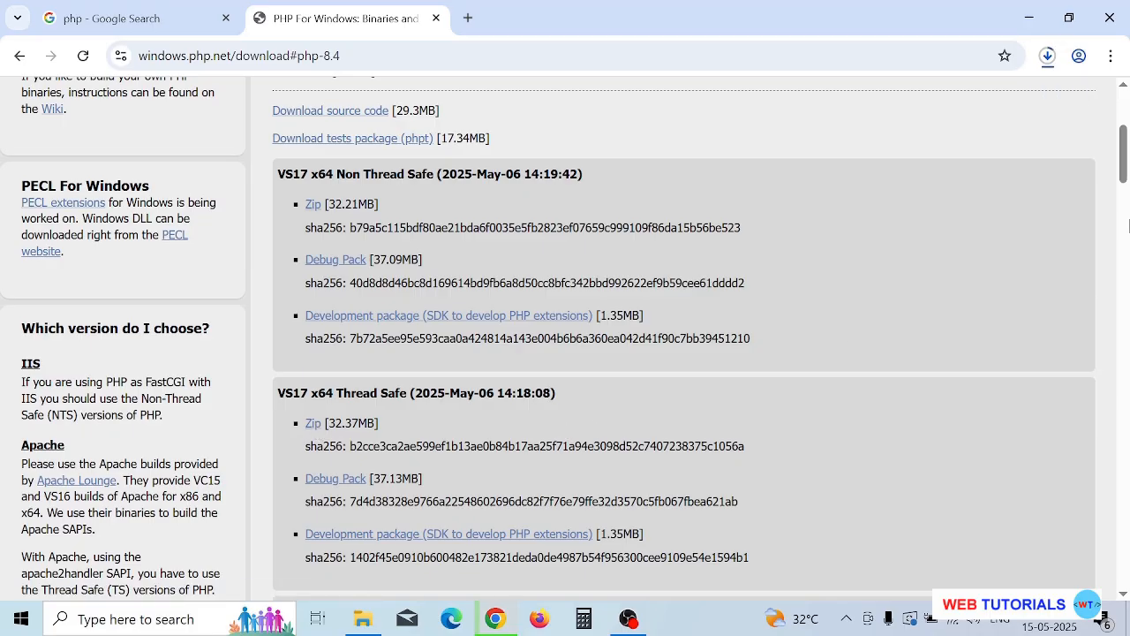
Show the downloaded PHP archive in its folder and extract it to a php-8.4.7-Win32-vs17-x64 subfolder.
click(1047, 56)
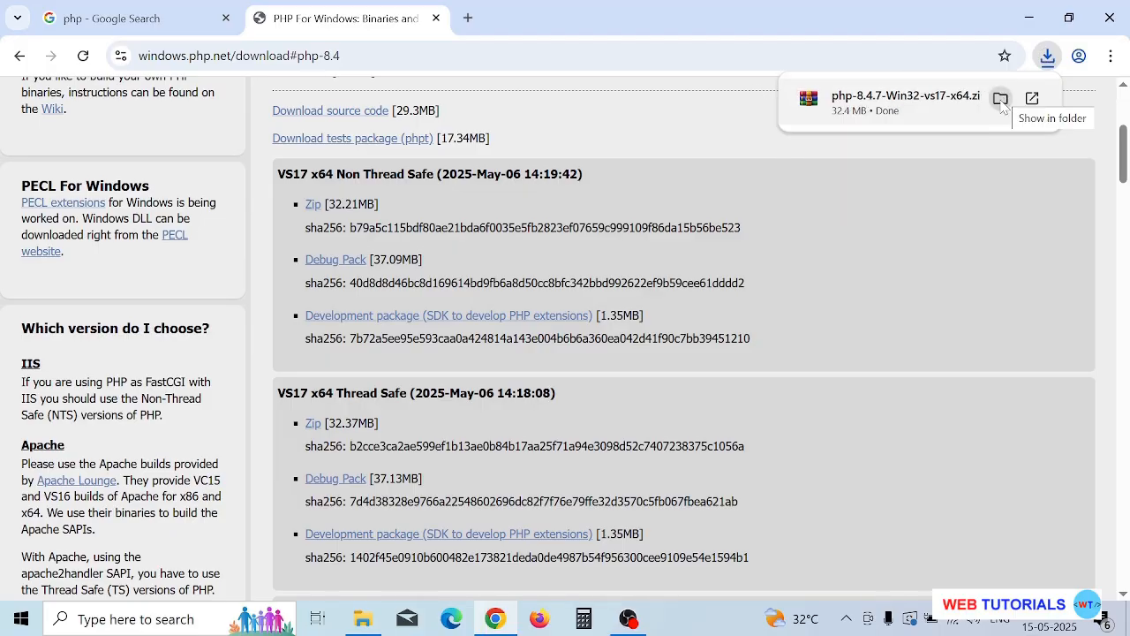
click(1001, 99)
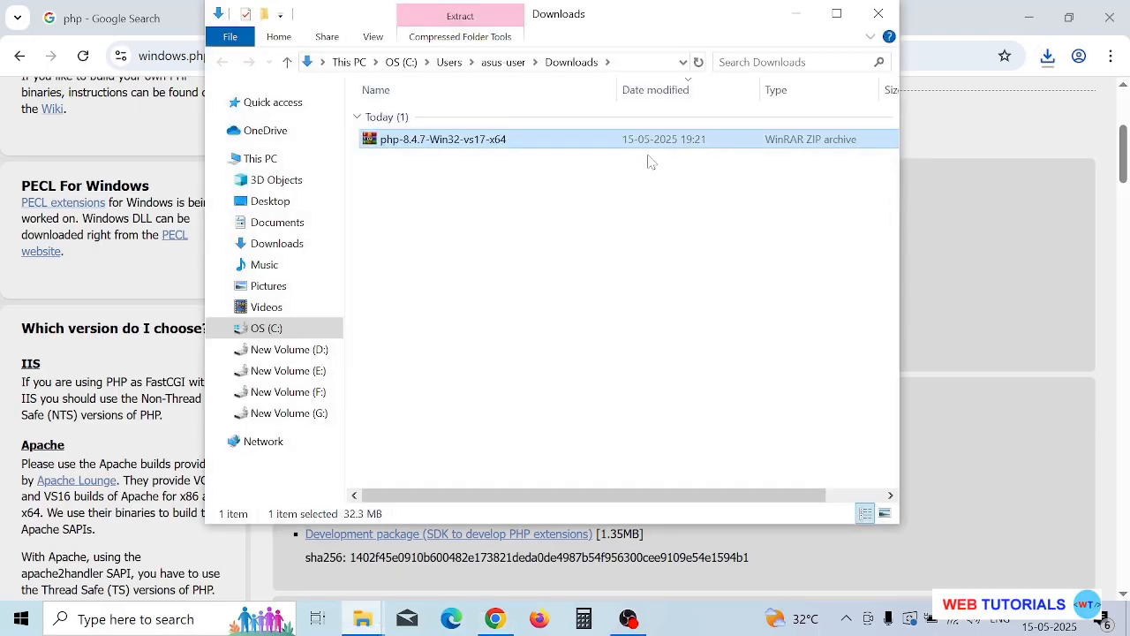
right_click(525, 144)
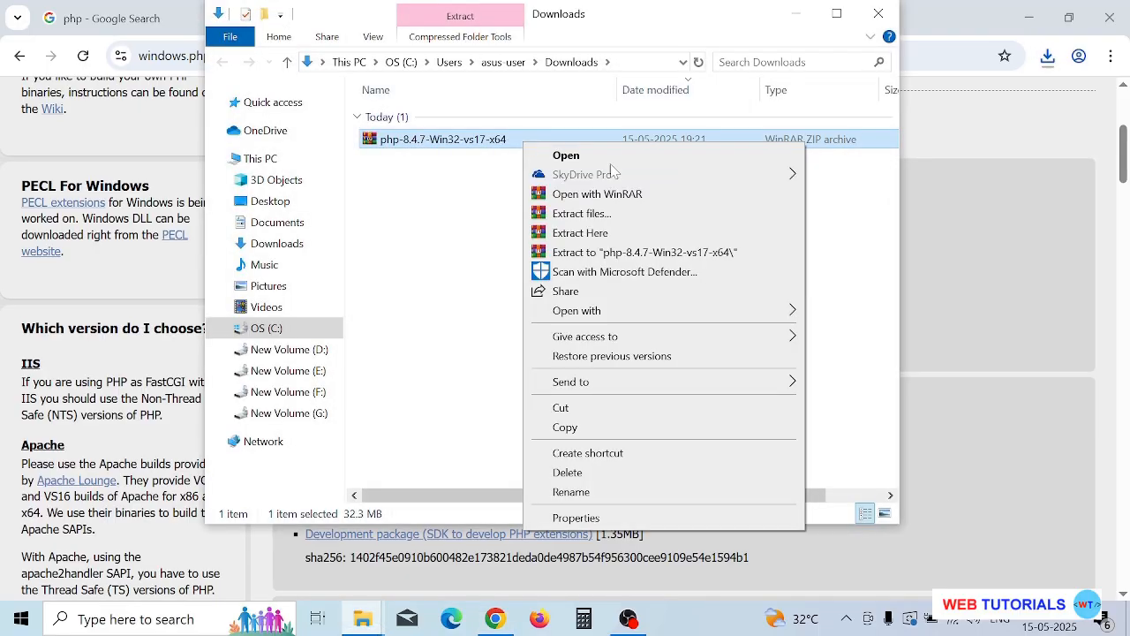
click(614, 253)
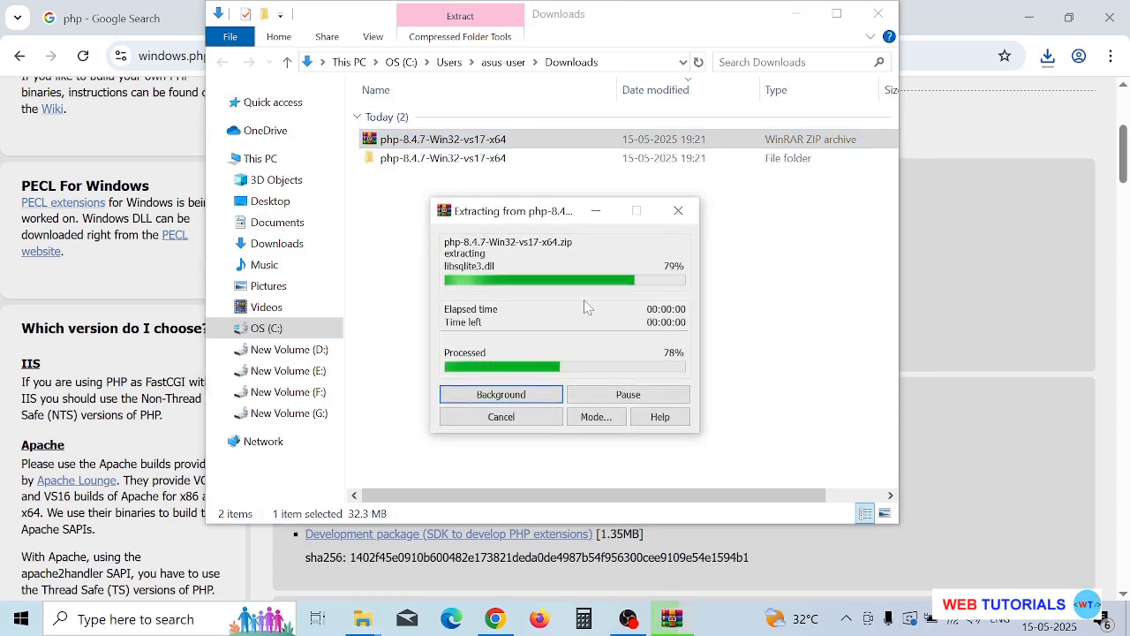
Look through the extracted PHP folder for the php application file, then return to the Downloads folder.
click(424, 161)
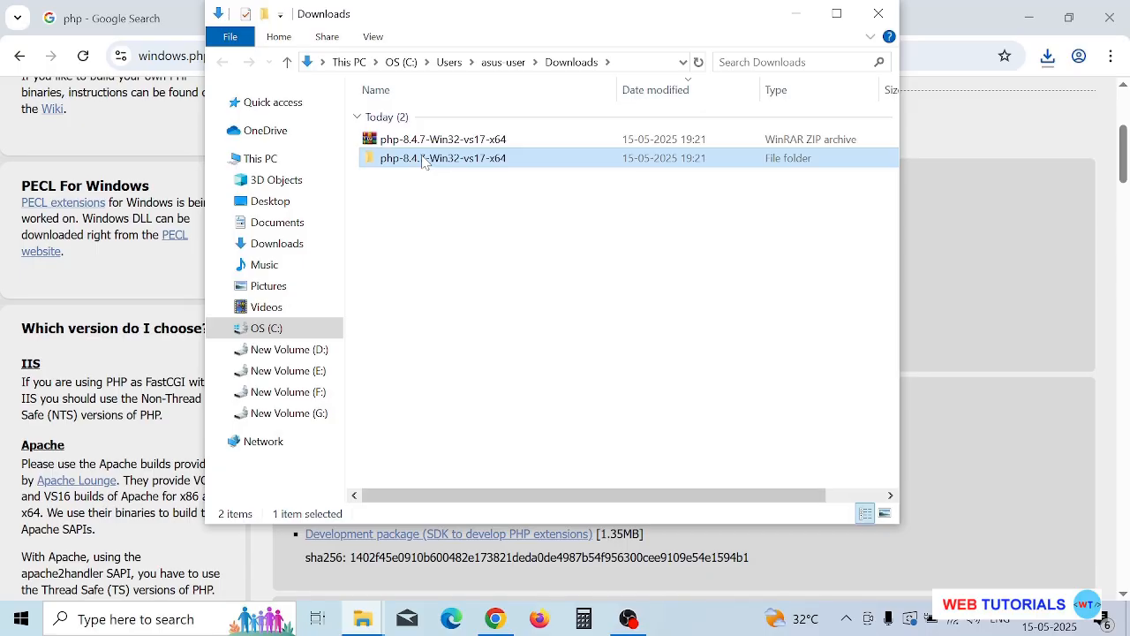
double_click(424, 159)
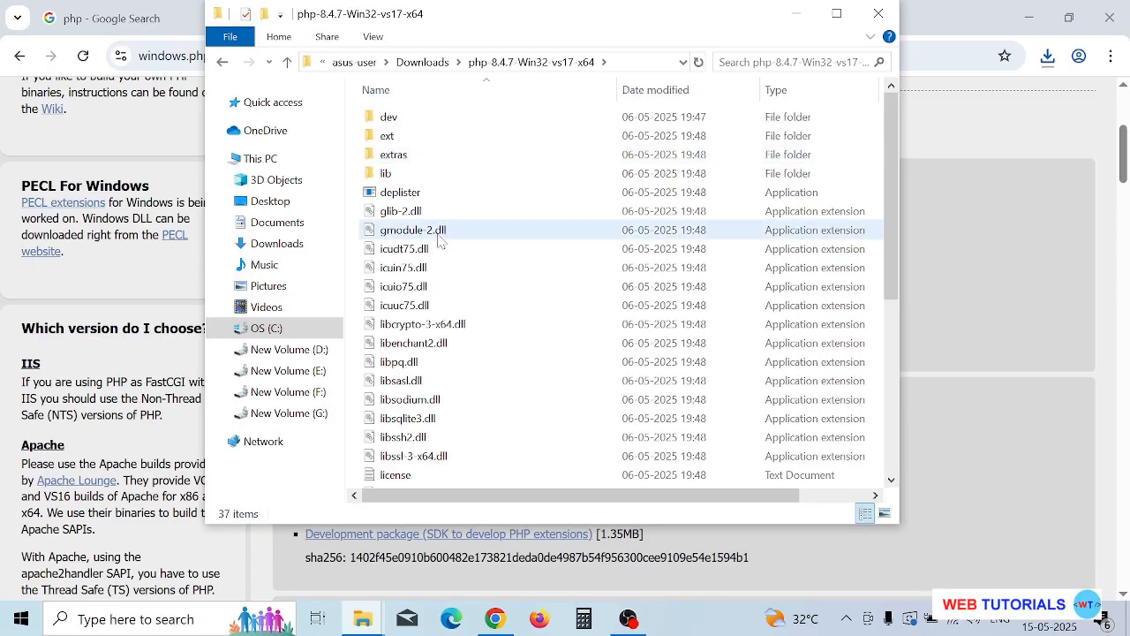
scroll(439, 238, down, 3)
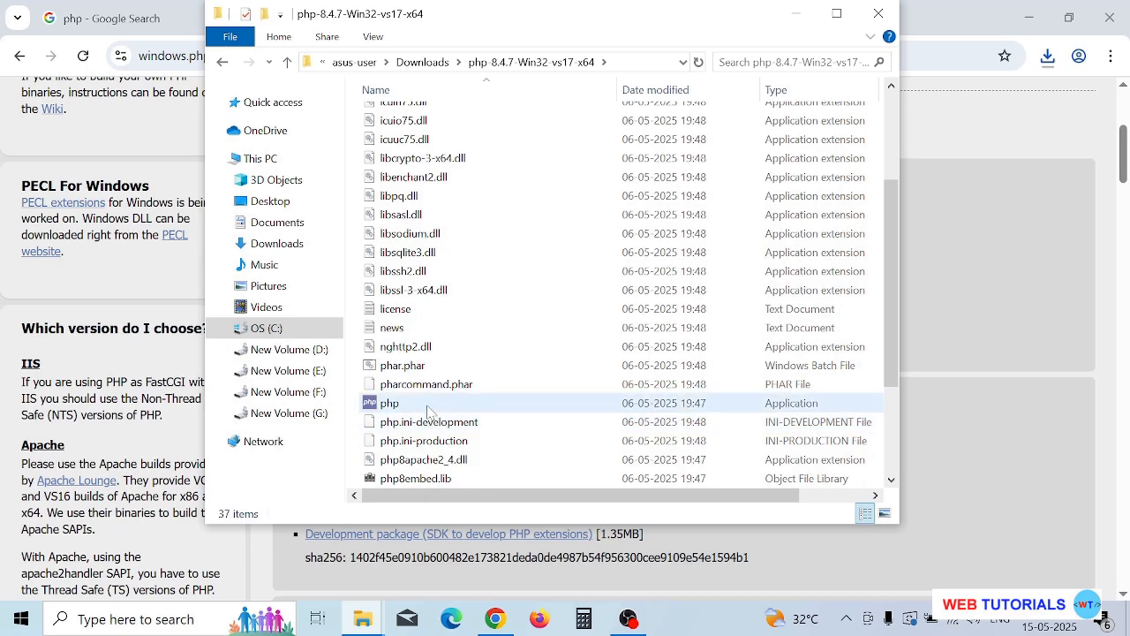
mouse_move(428, 412)
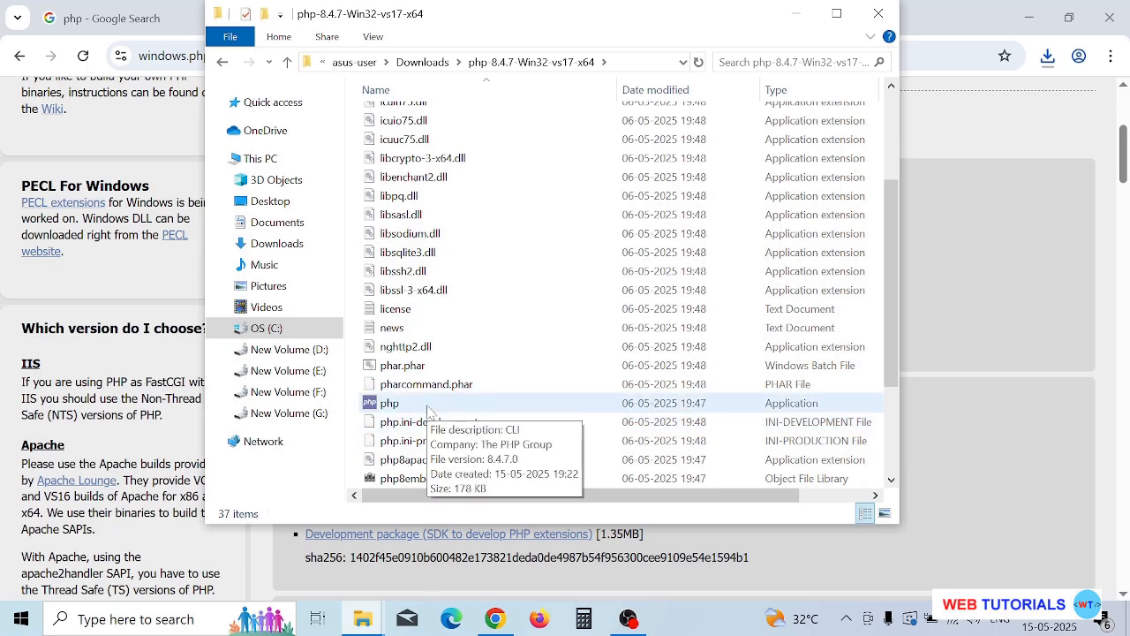
click(288, 63)
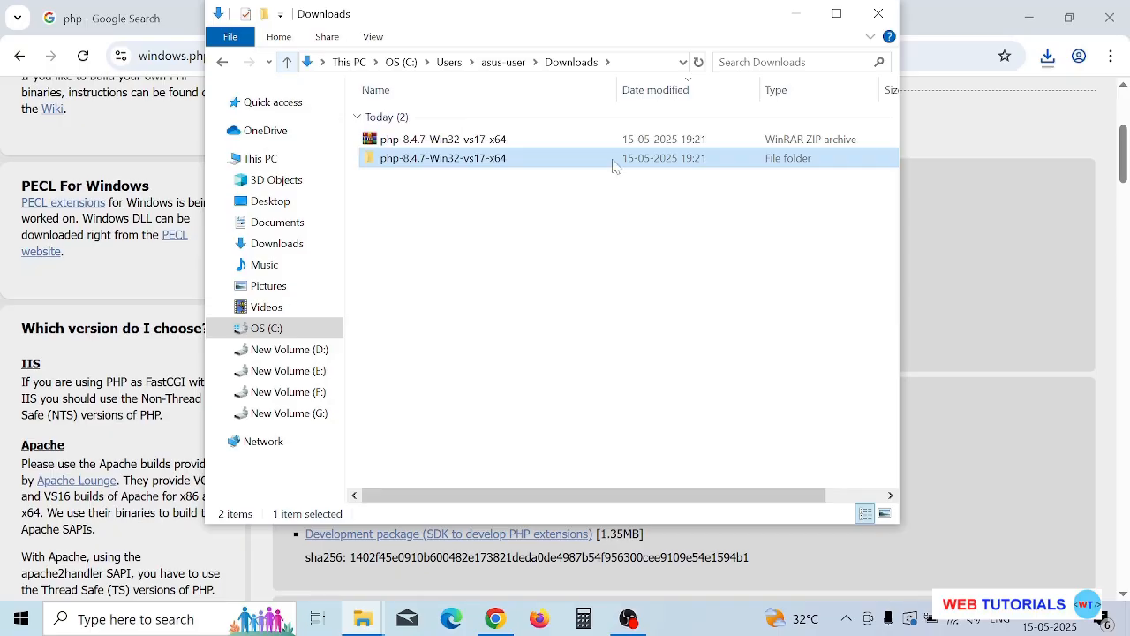
Rename the extracted PHP folder to php-8.4.7.
right_click(484, 157)
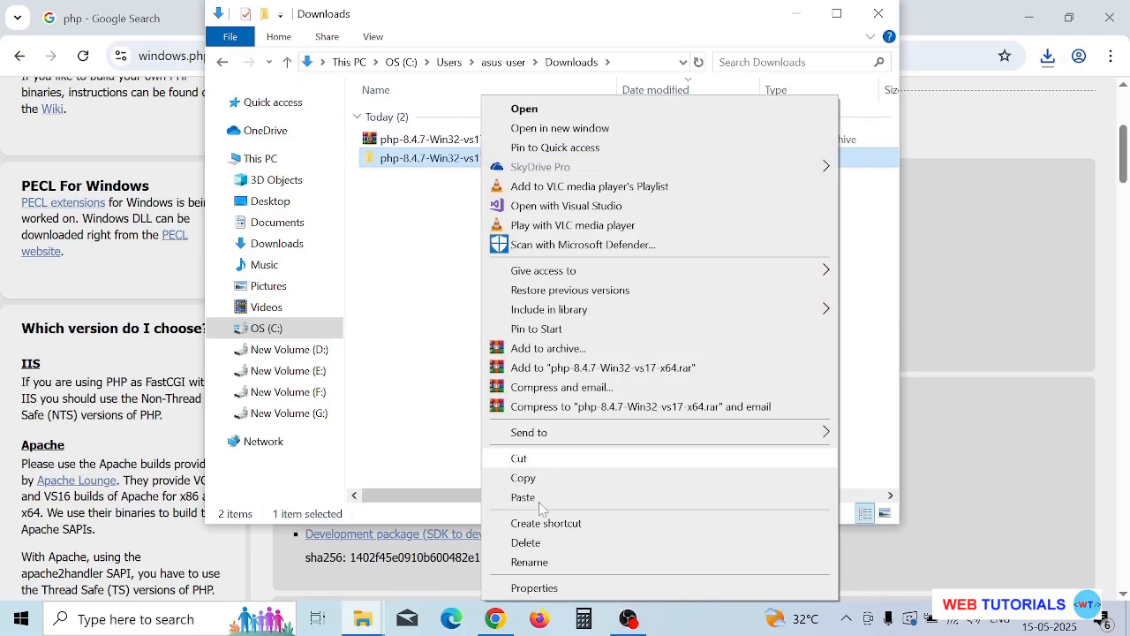
click(535, 562)
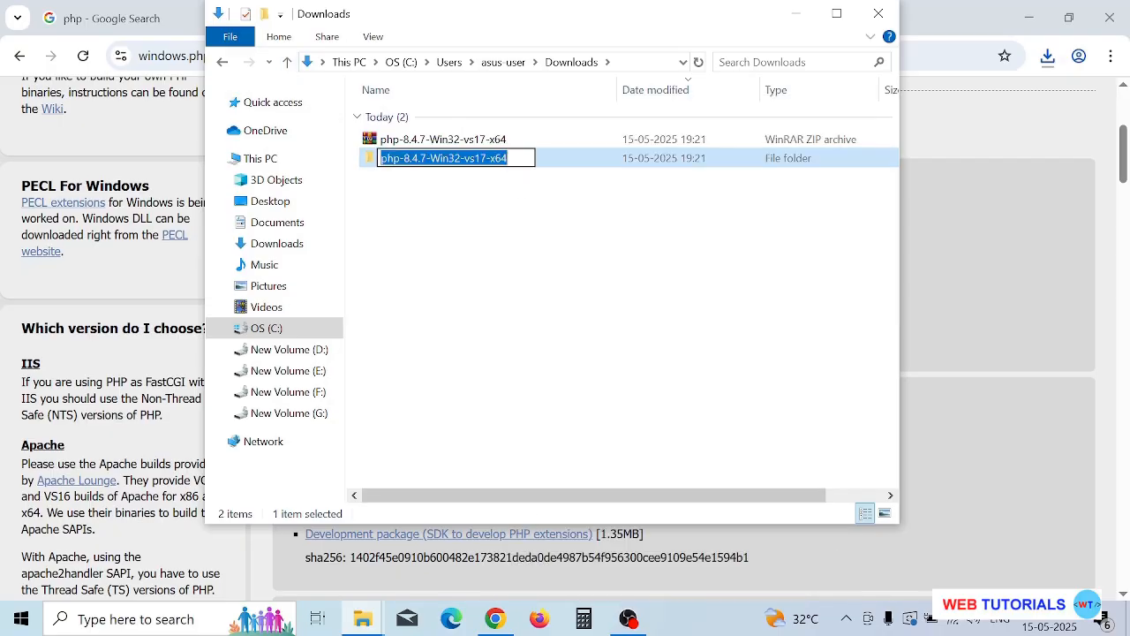
key(Right)
key(BackSpace)
key(BackSpace)
key(BackSpace)
key(BackSpace)
key(BackSpace)
key(BackSpace)
key(BackSpace)
key(BackSpace)
key(BackSpace)
key(BackSpace)
key(BackSpace)
key(BackSpace)
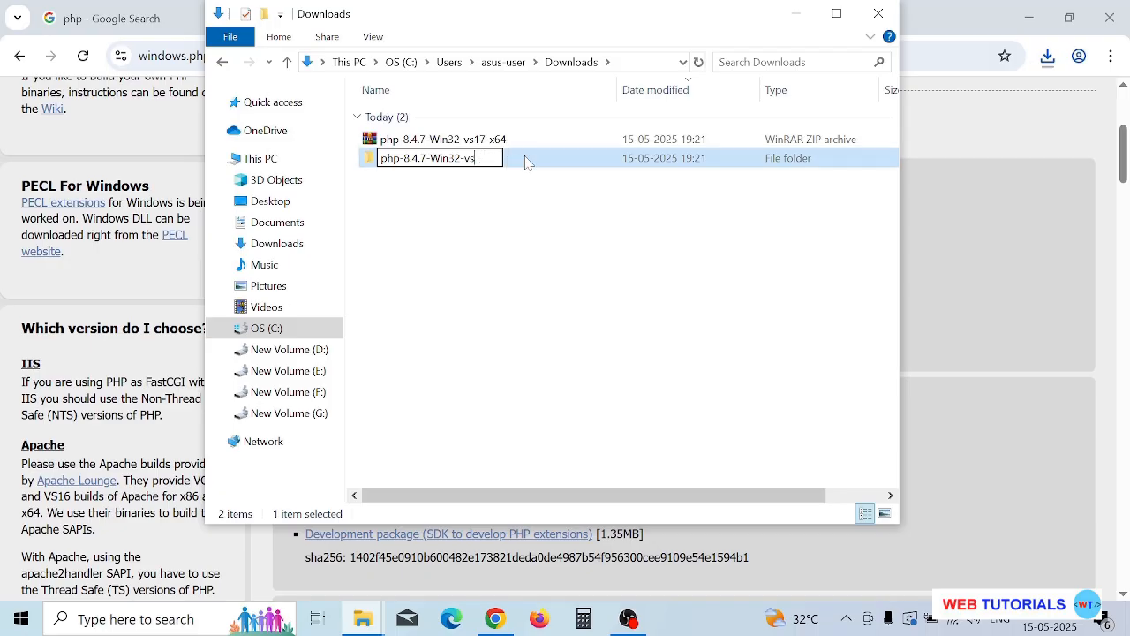
key(BackSpace)
key(BackSpace)
key(BackSpace)
key(Return)
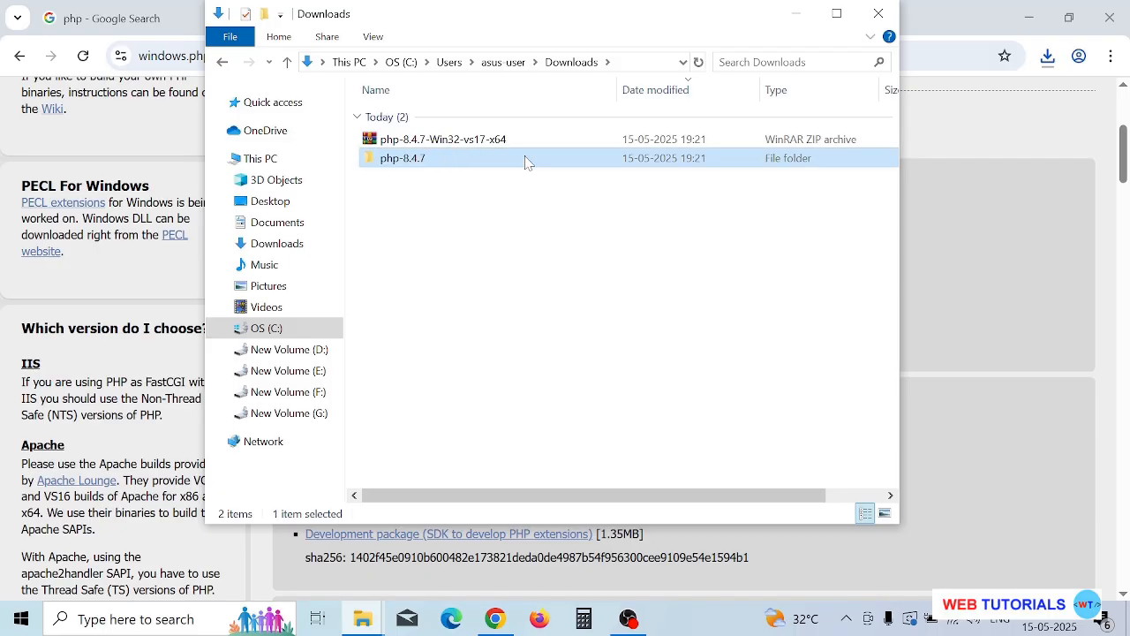
Copy the php-8.4.7 folder into C:\Program Files, granting administrator permission for the copy.
right_click(424, 163)
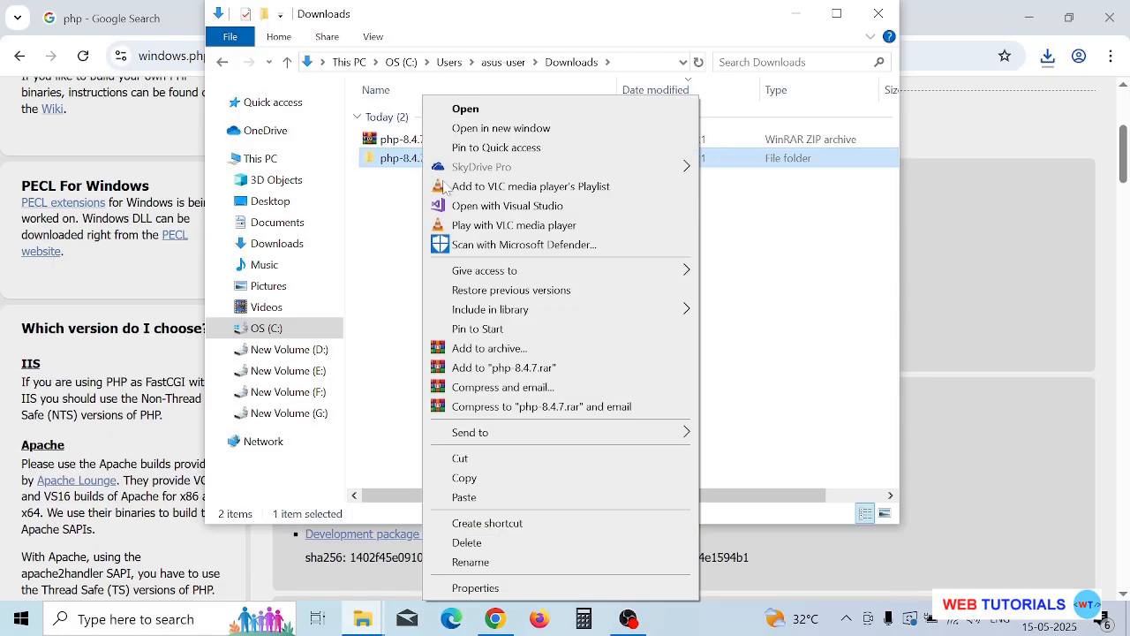
right_click(426, 163)
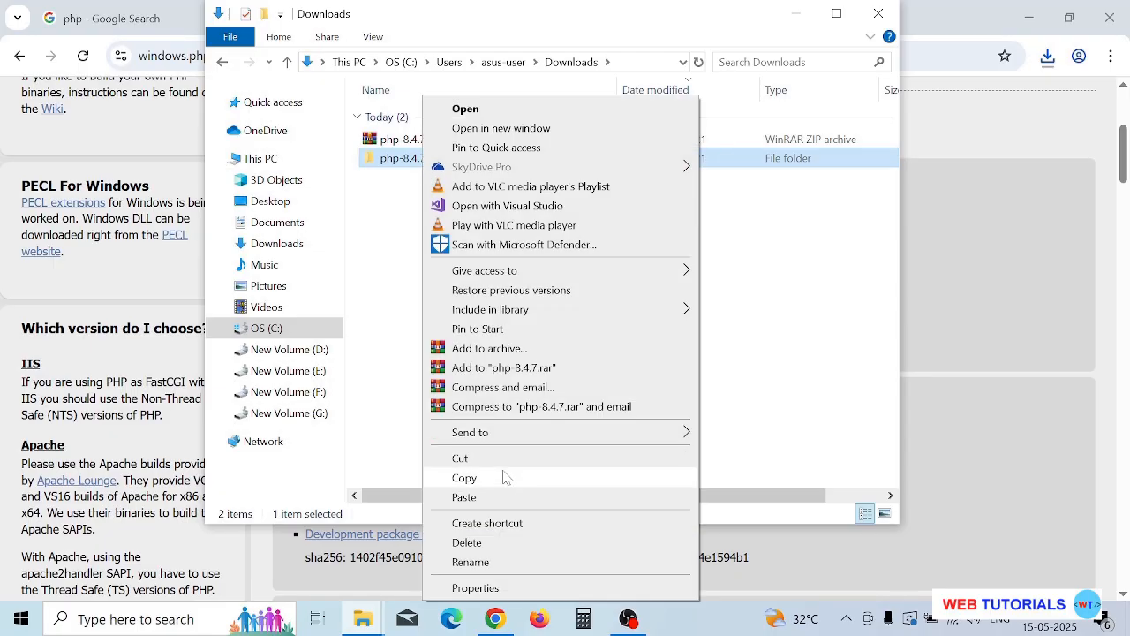
click(466, 478)
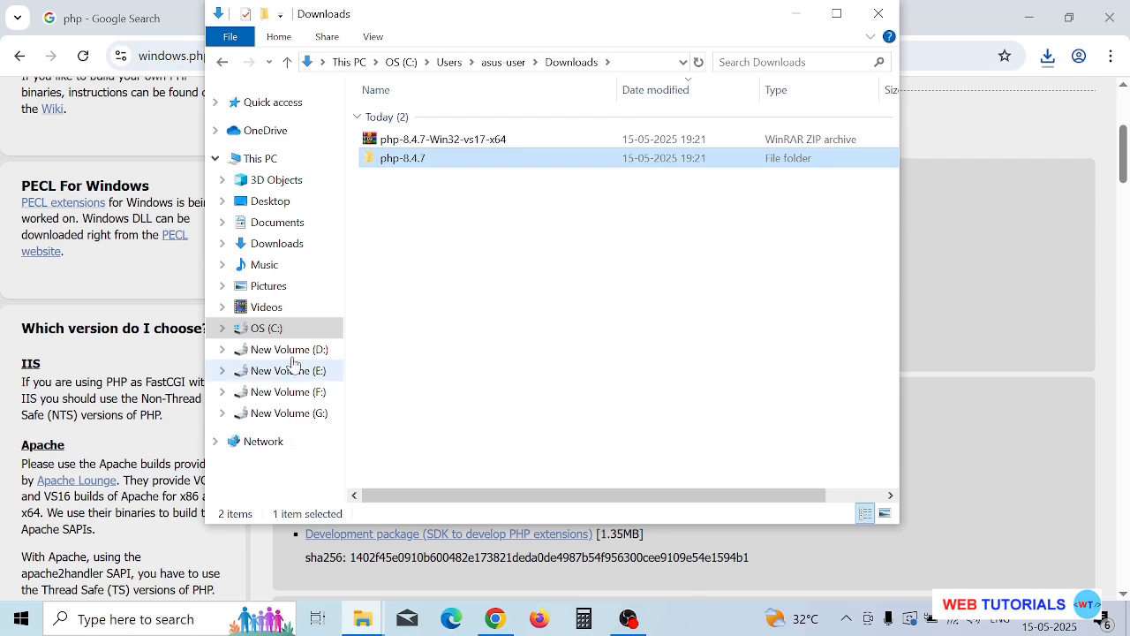
click(258, 327)
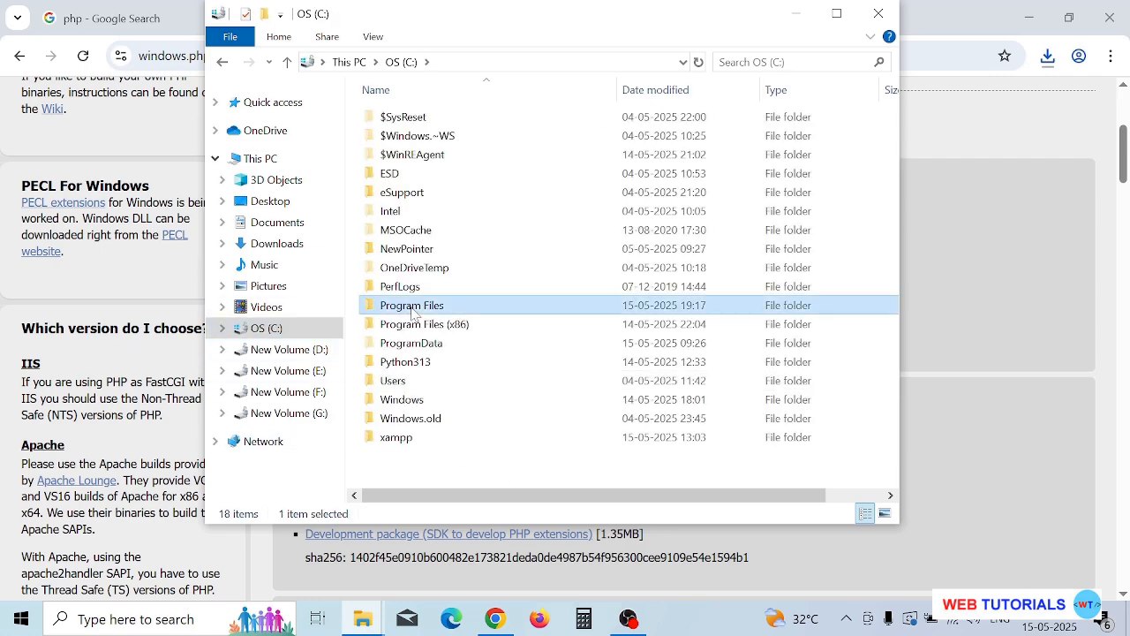
double_click(393, 306)
scroll(603, 426, down, 1)
right_click(603, 425)
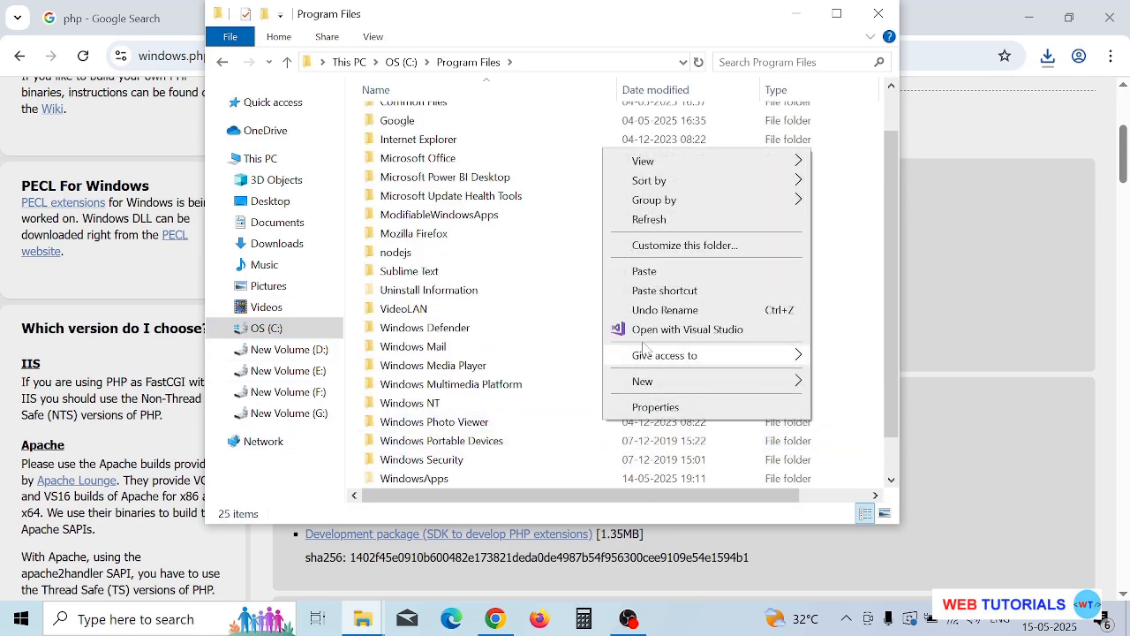
click(648, 273)
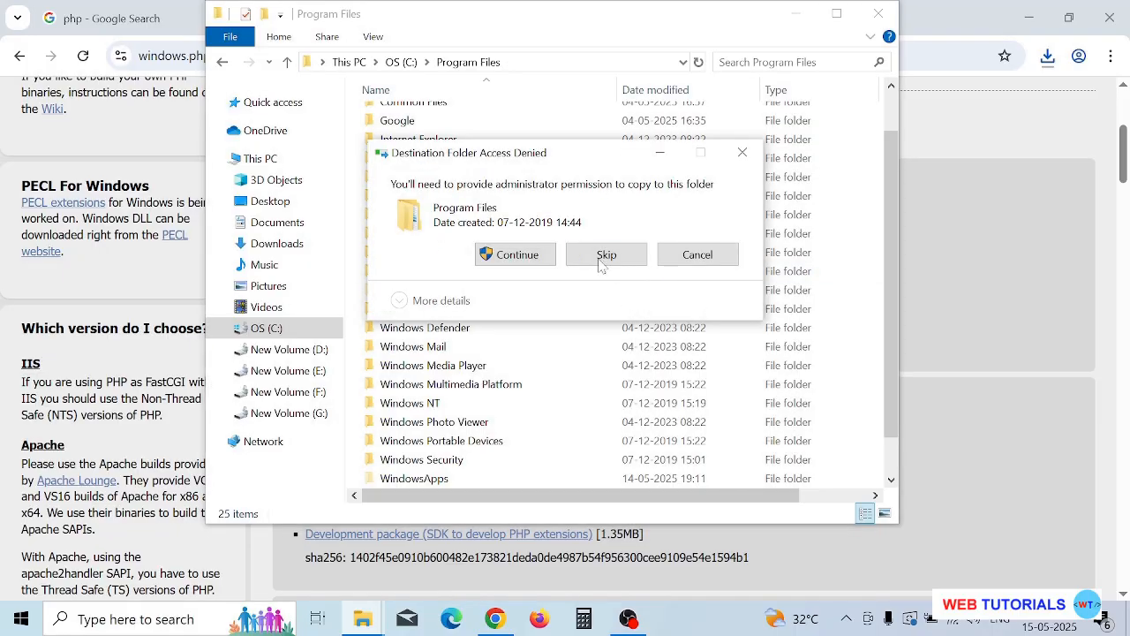
click(517, 255)
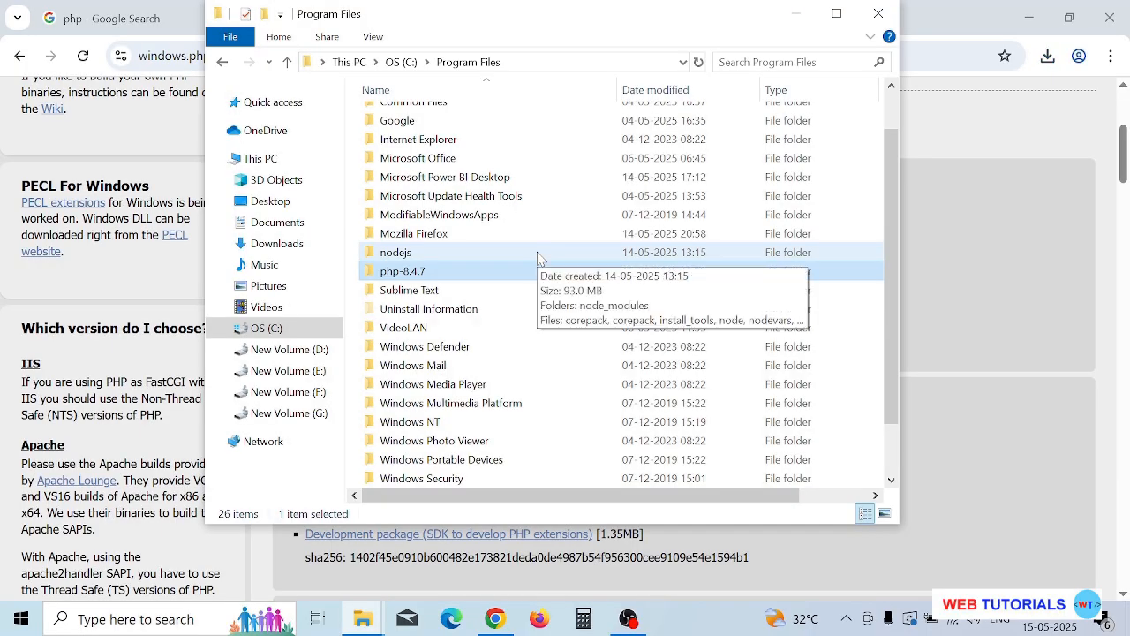
Open the php-8.4.7 folder in Program Files and copy its full path, C:\Program Files\php-8.4.7.
double_click(445, 273)
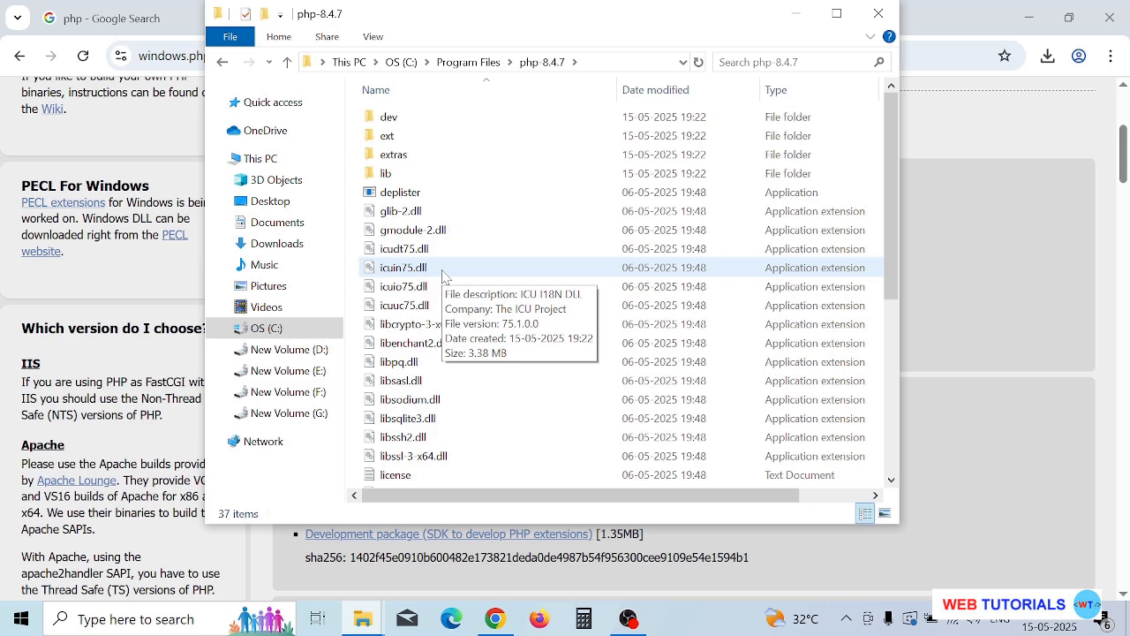
click(609, 63)
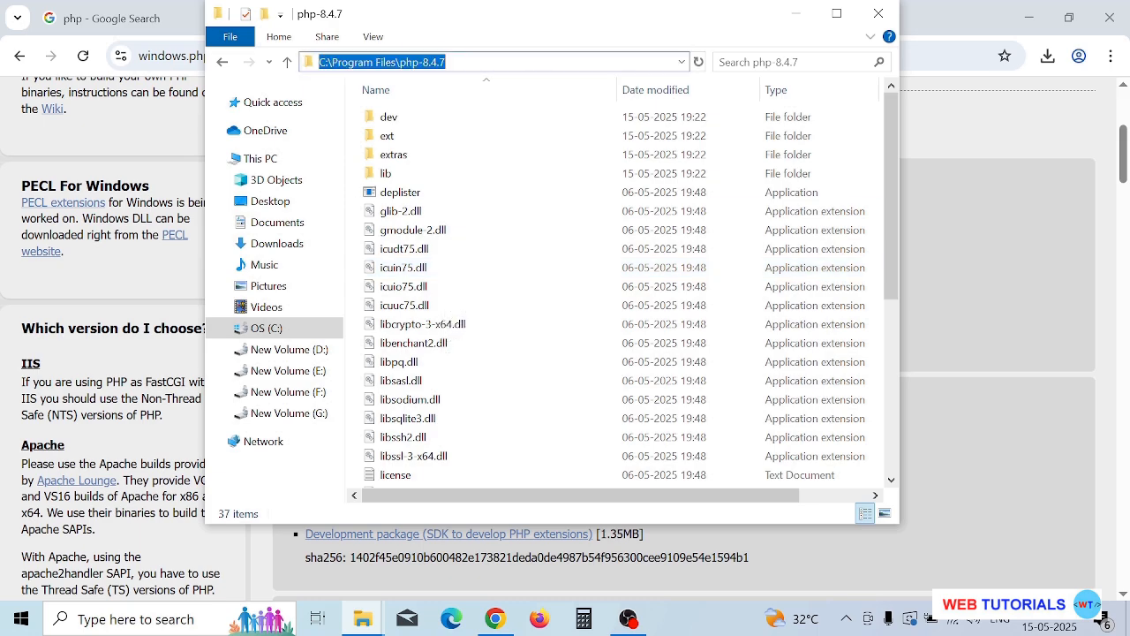
right_click(429, 61)
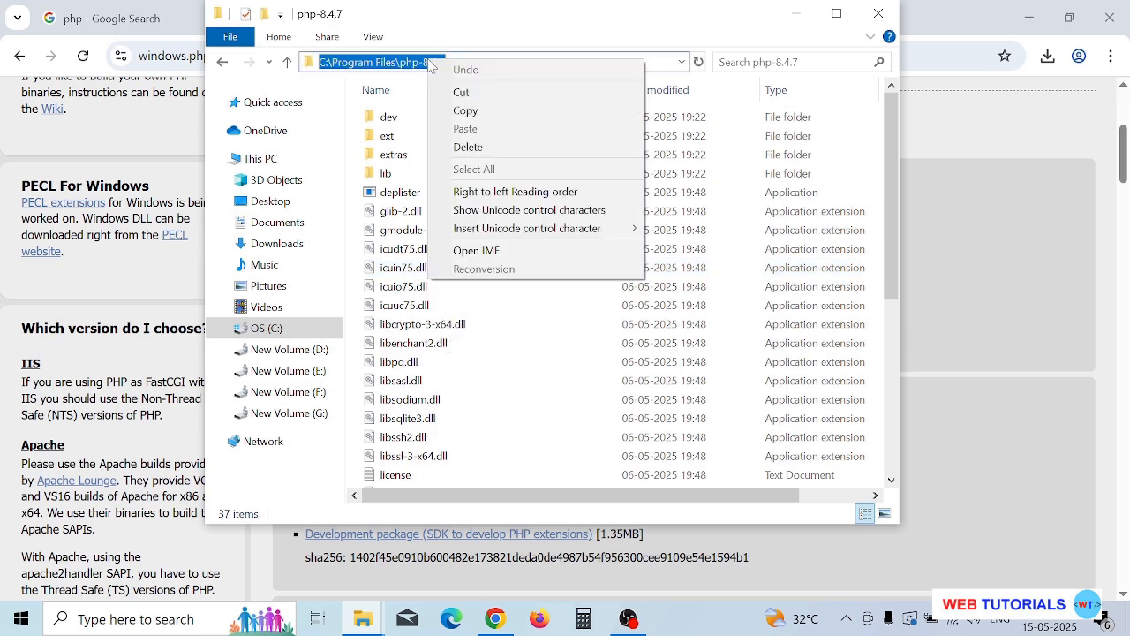
click(474, 110)
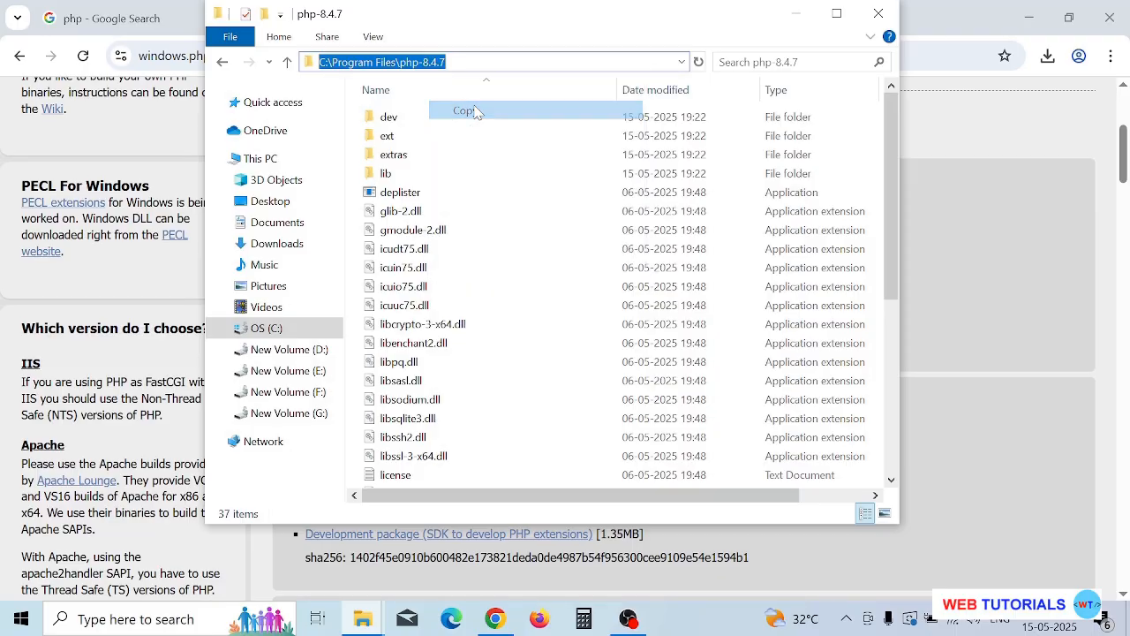
Search Windows for the system environment variables settings and open the Environment Variables dialog.
click(104, 619)
text(env)
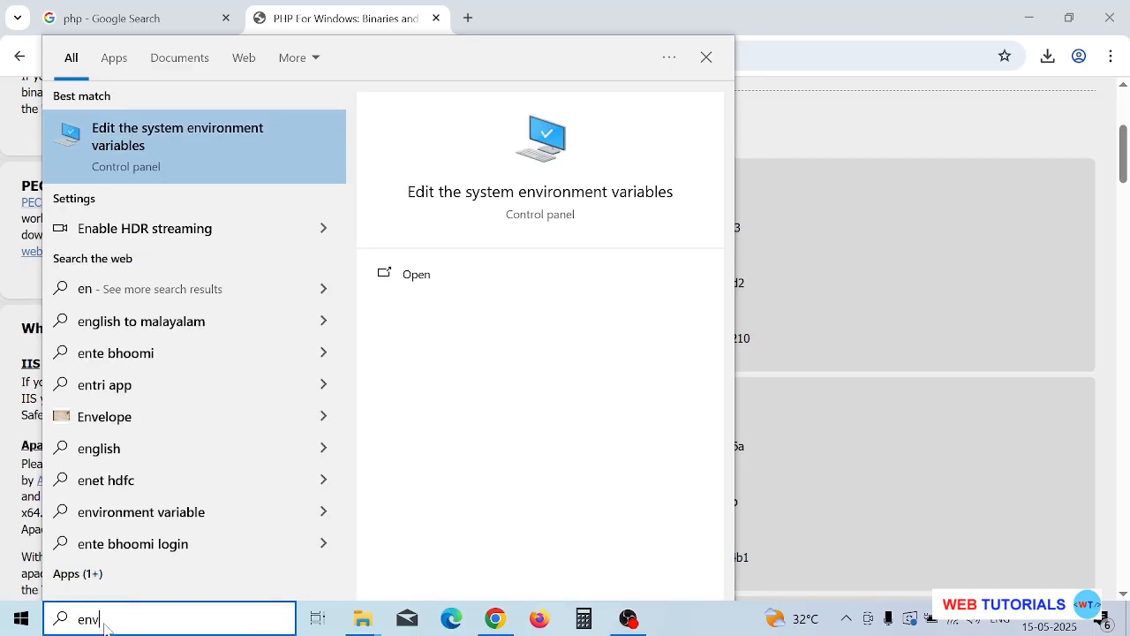
click(148, 136)
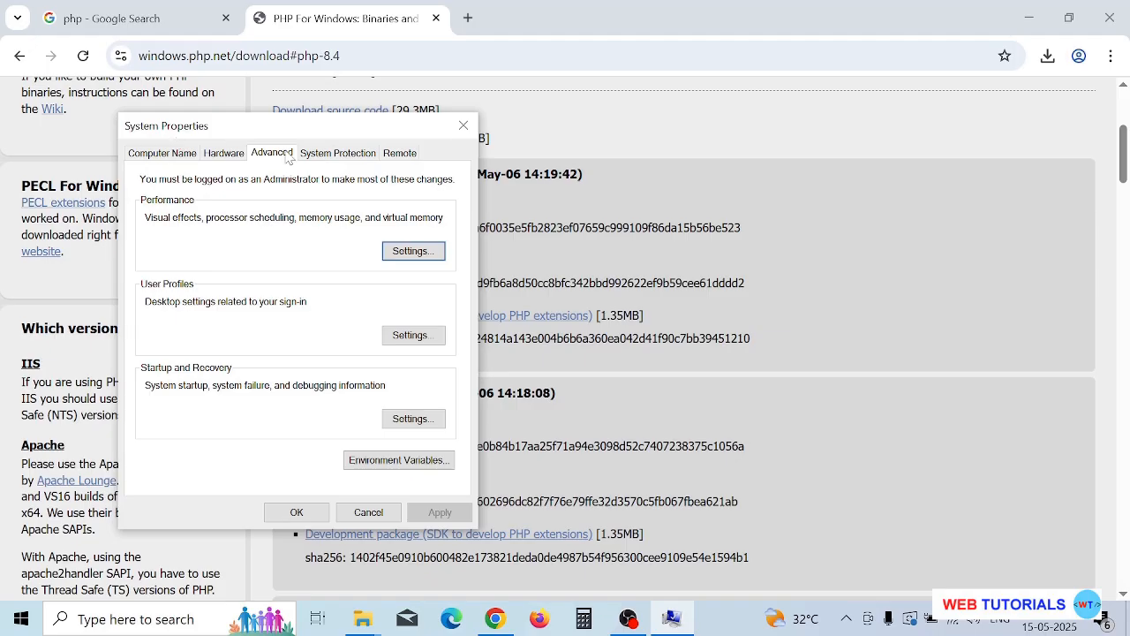
click(391, 461)
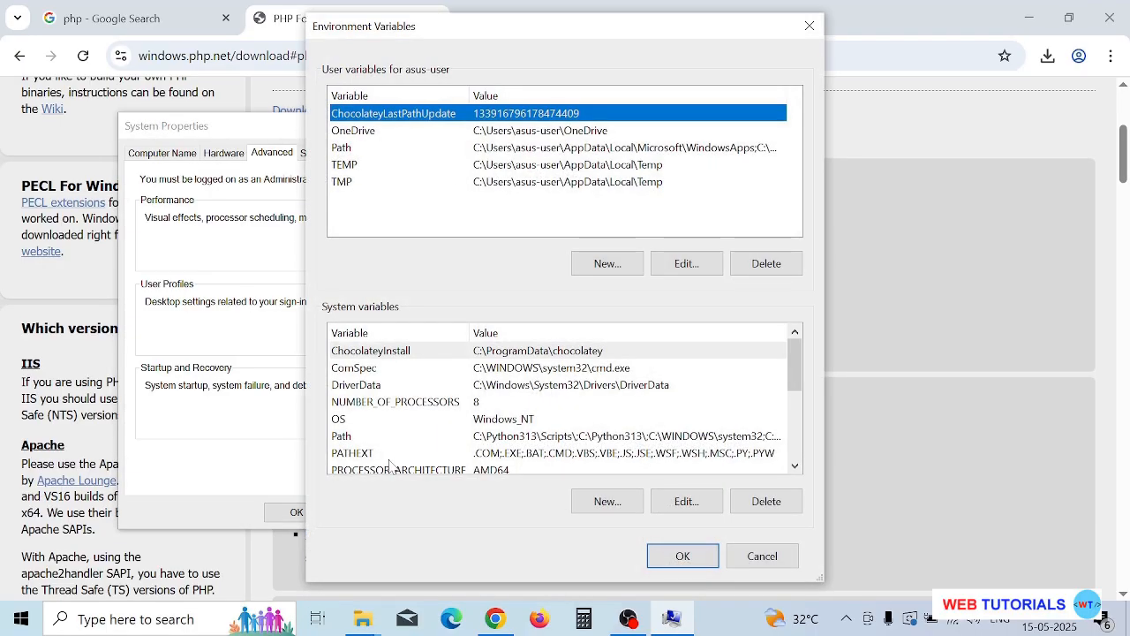
Add C:\Program Files\php-8.4.7 as a new entry in the user Path variable and save the changes in all open dialogs.
click(352, 151)
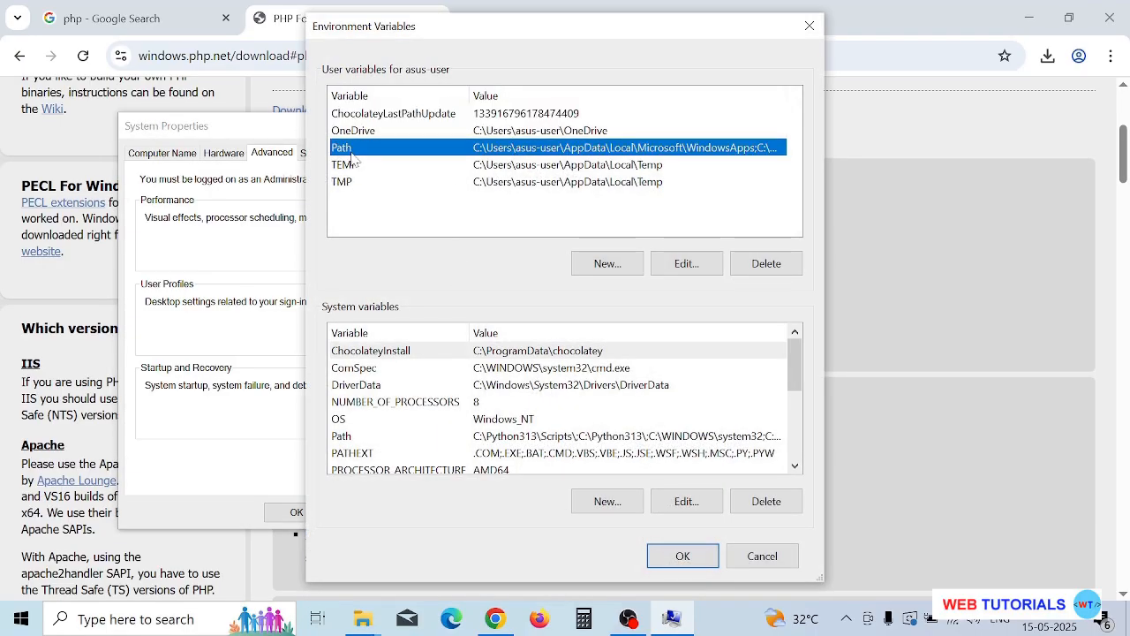
click(686, 264)
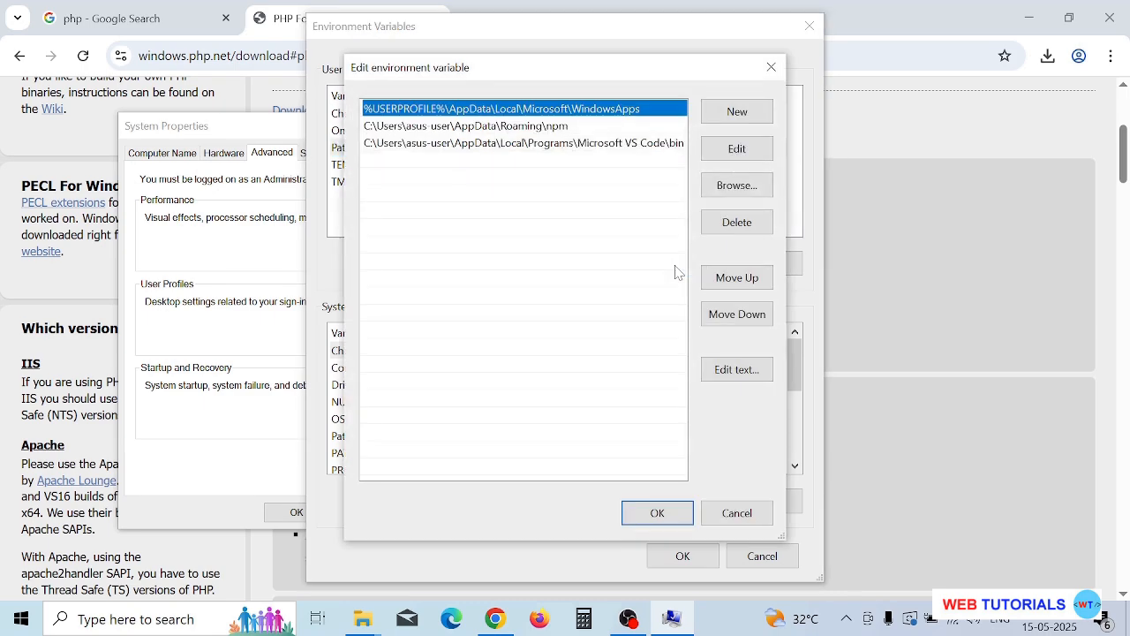
click(738, 118)
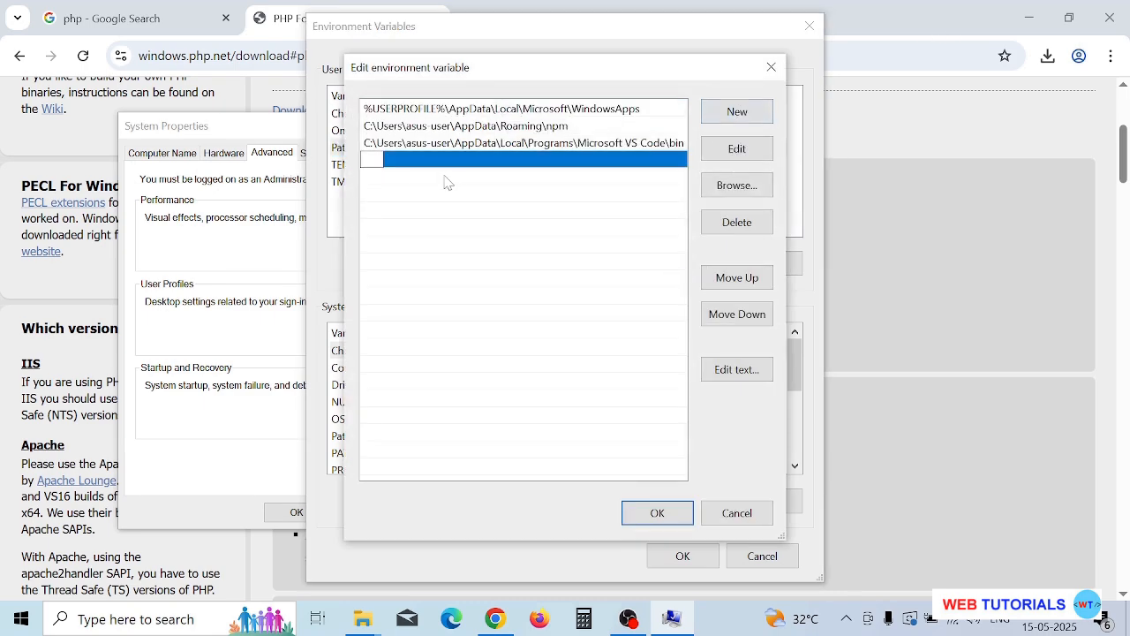
right_click(373, 161)
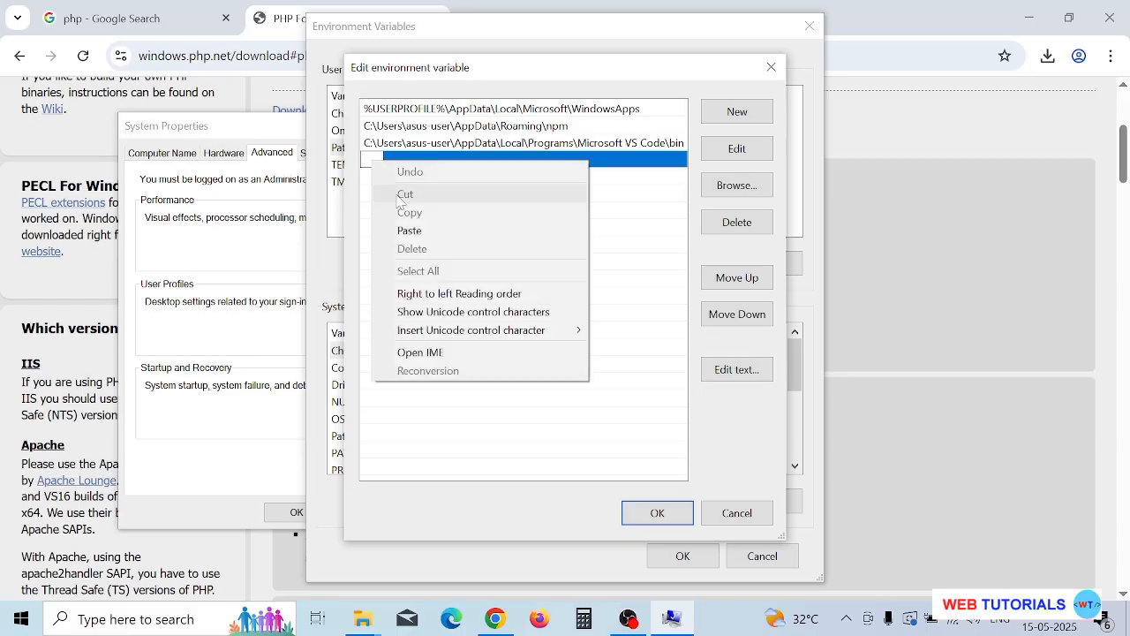
click(427, 232)
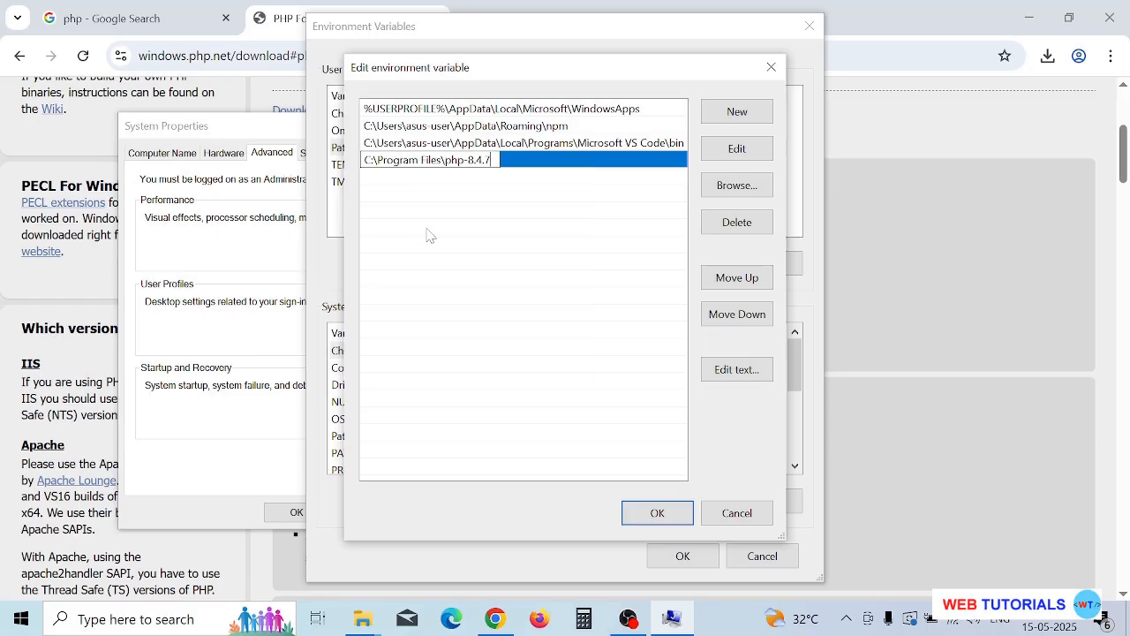
click(660, 518)
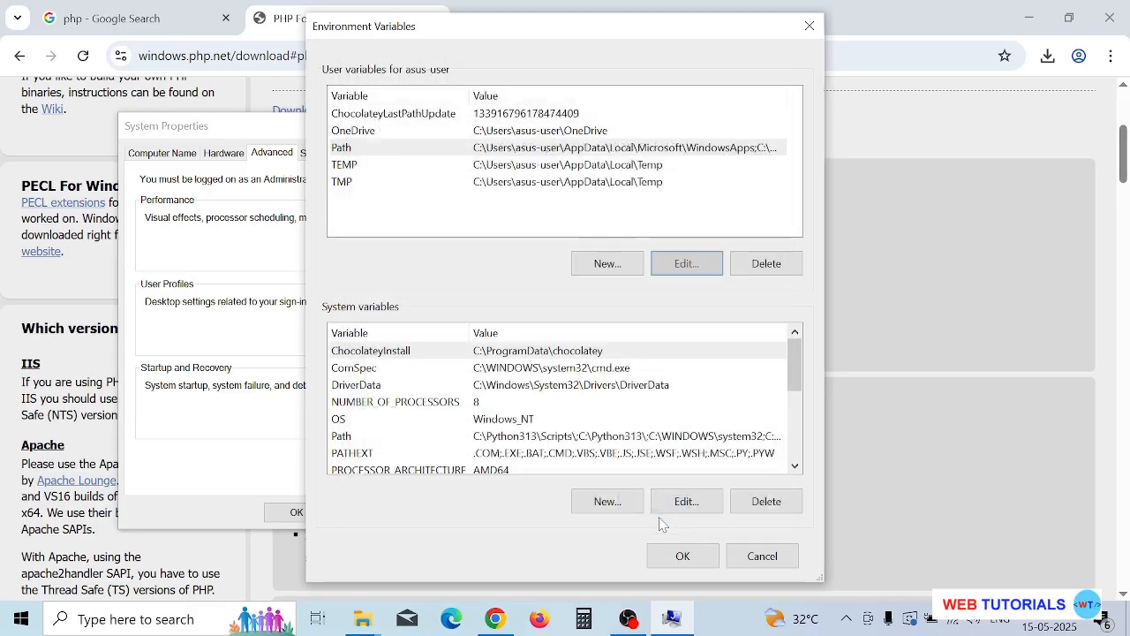
click(677, 562)
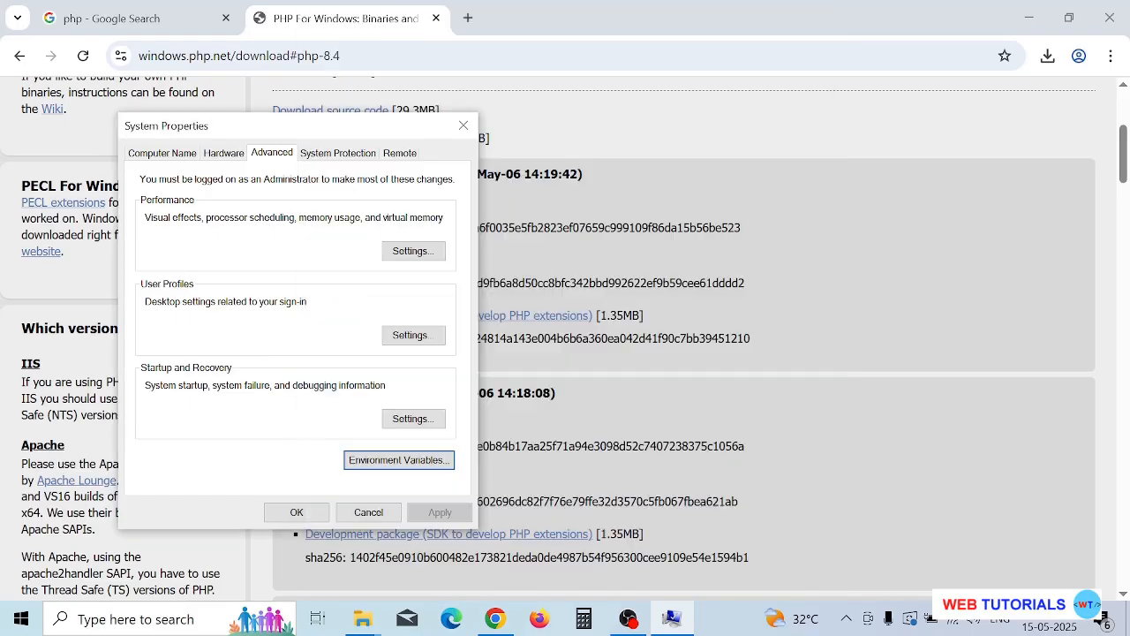
click(296, 513)
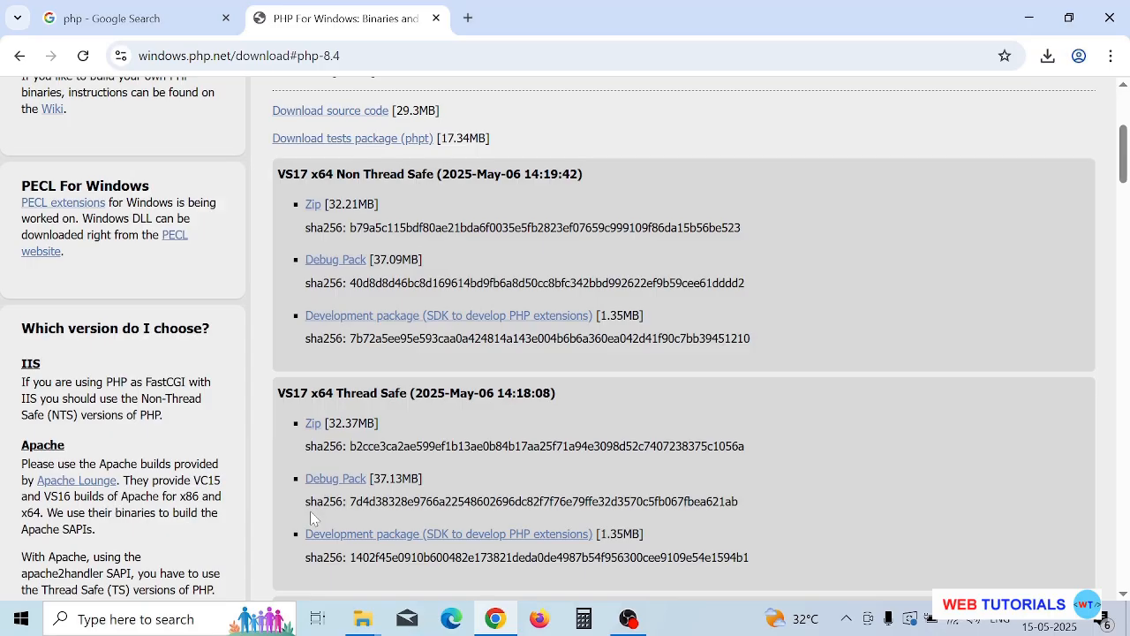
Open Command Prompt and run php --version to check the installed PHP version, and return to the desktop.
click(169, 617)
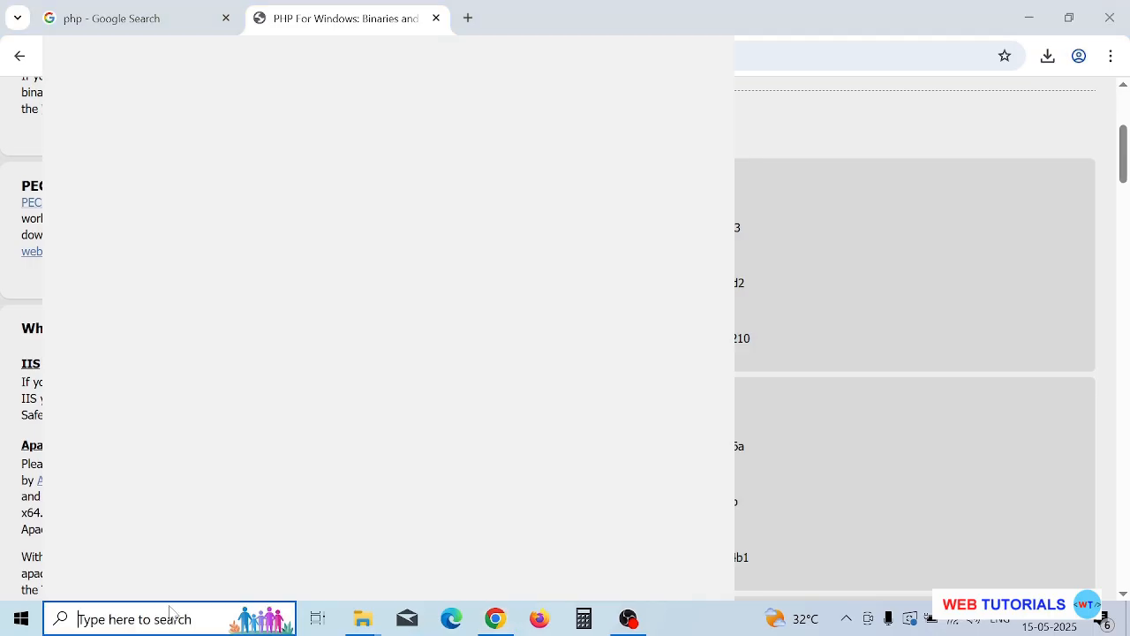
text(cmd)
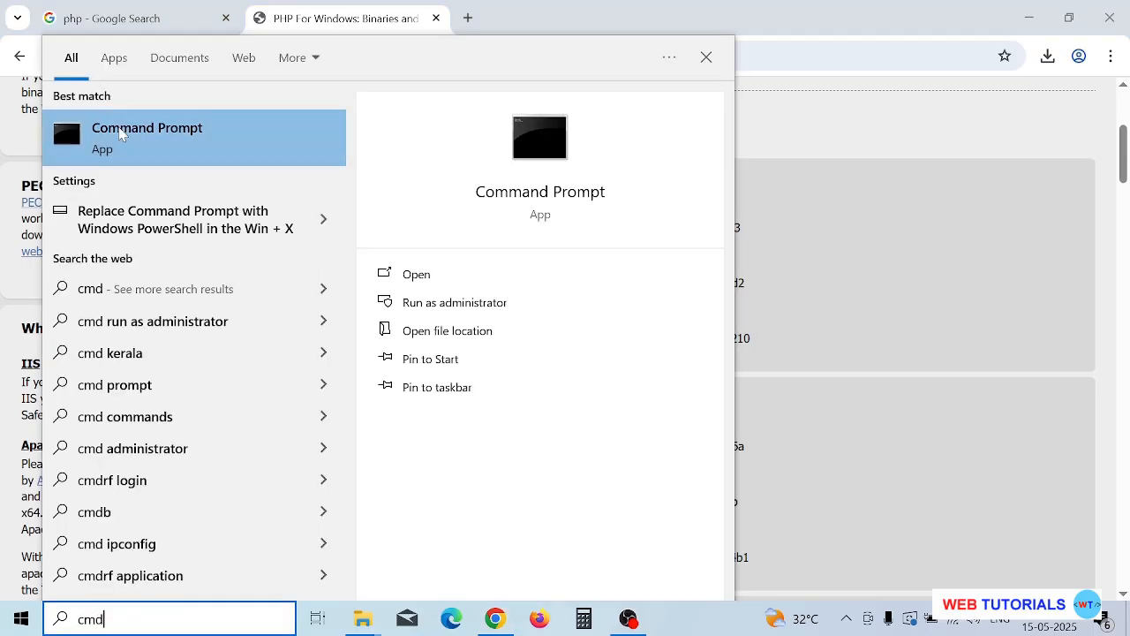
click(121, 133)
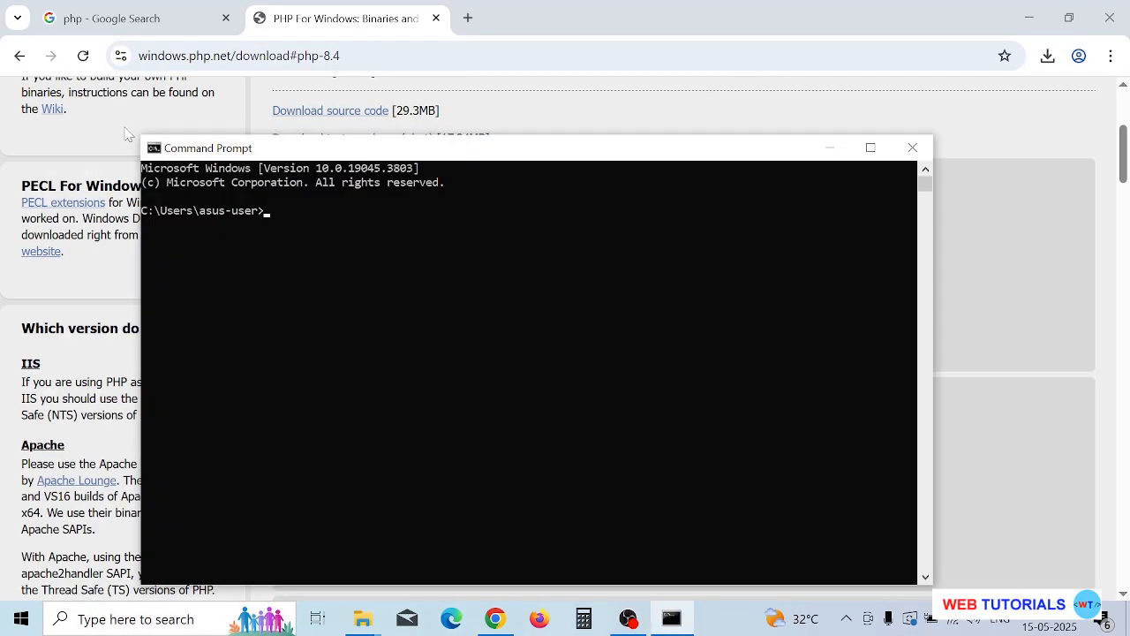
click(357, 261)
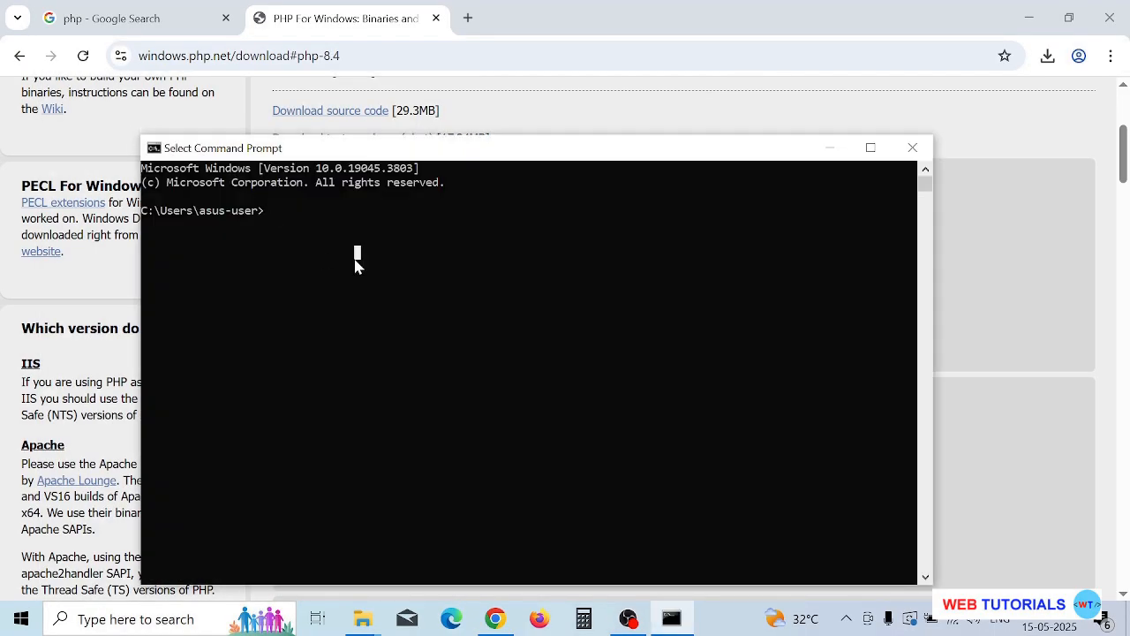
text(php --)
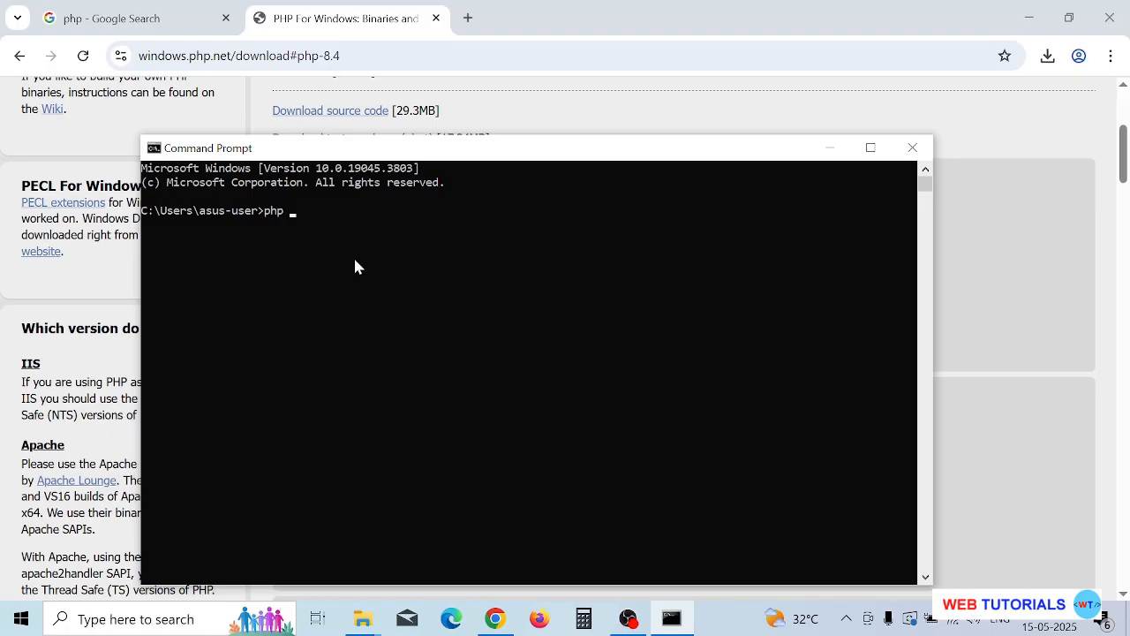
text(version)
key(Return)
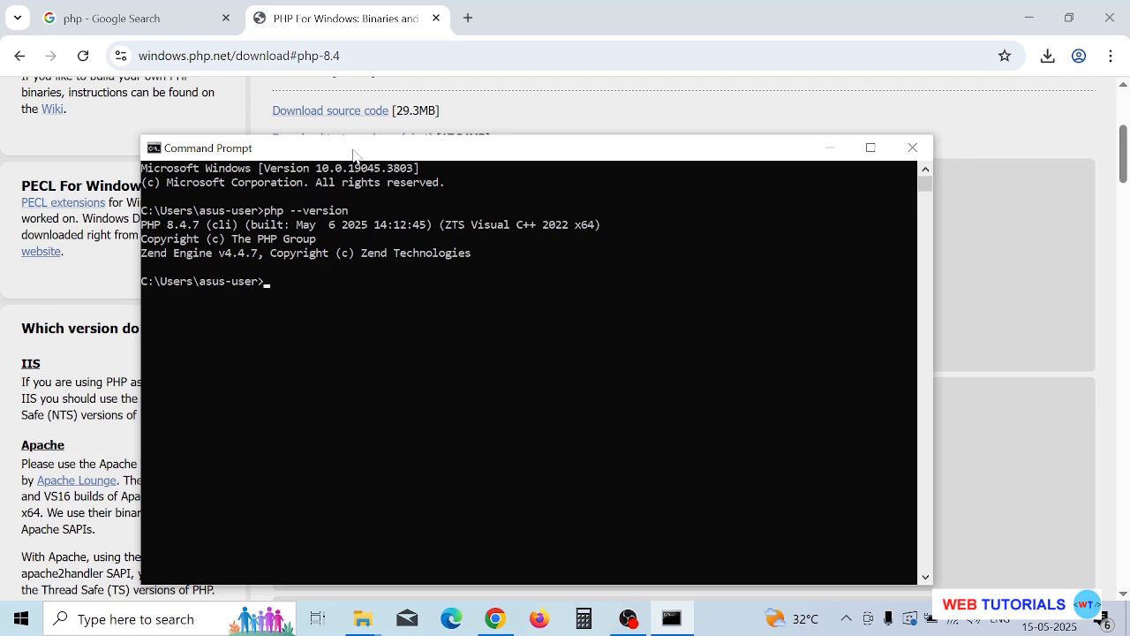
drag(157, 228, 187, 228)
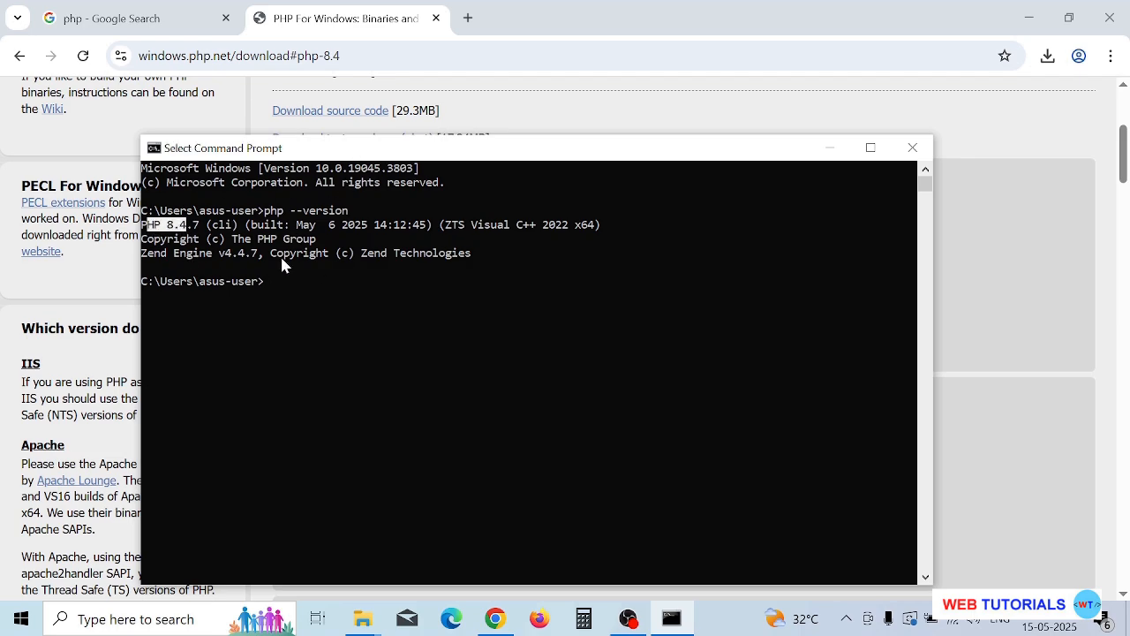
click(345, 287)
key(super+d)
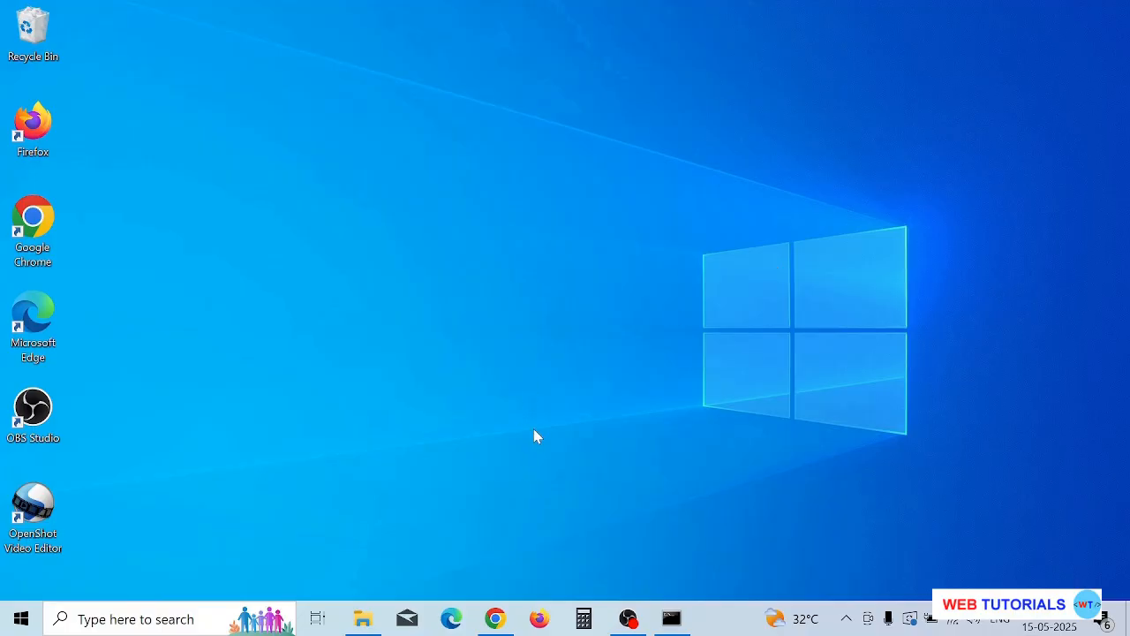
Switch to Chrome, search Google for composer, and open the download page of getcomposer.org in a new tab.
click(494, 618)
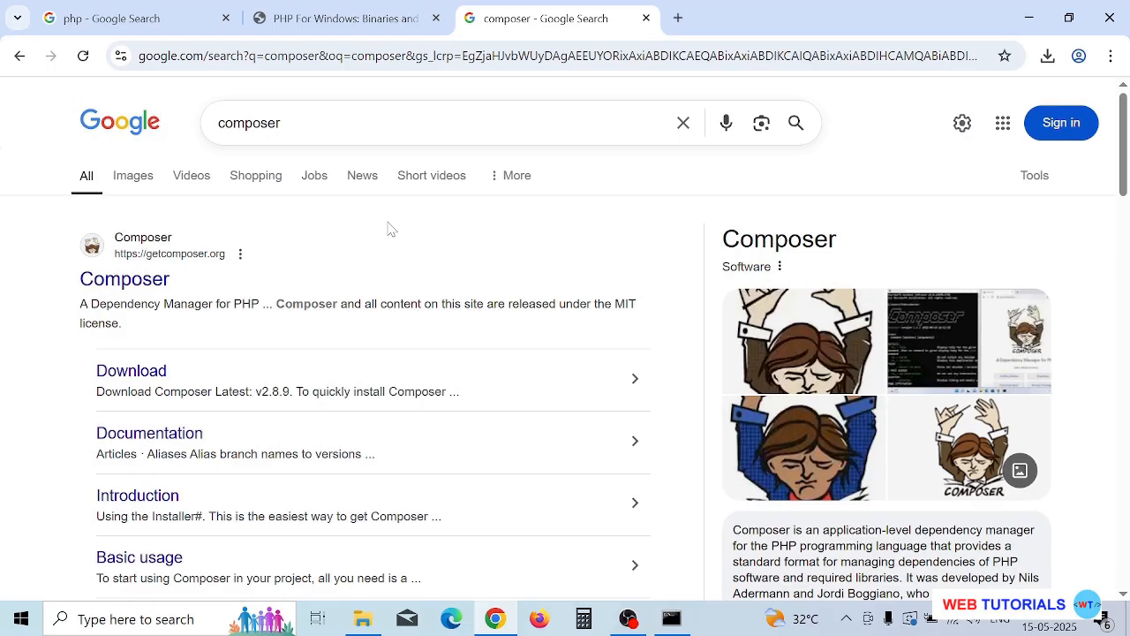
right_click(157, 286)
click(177, 302)
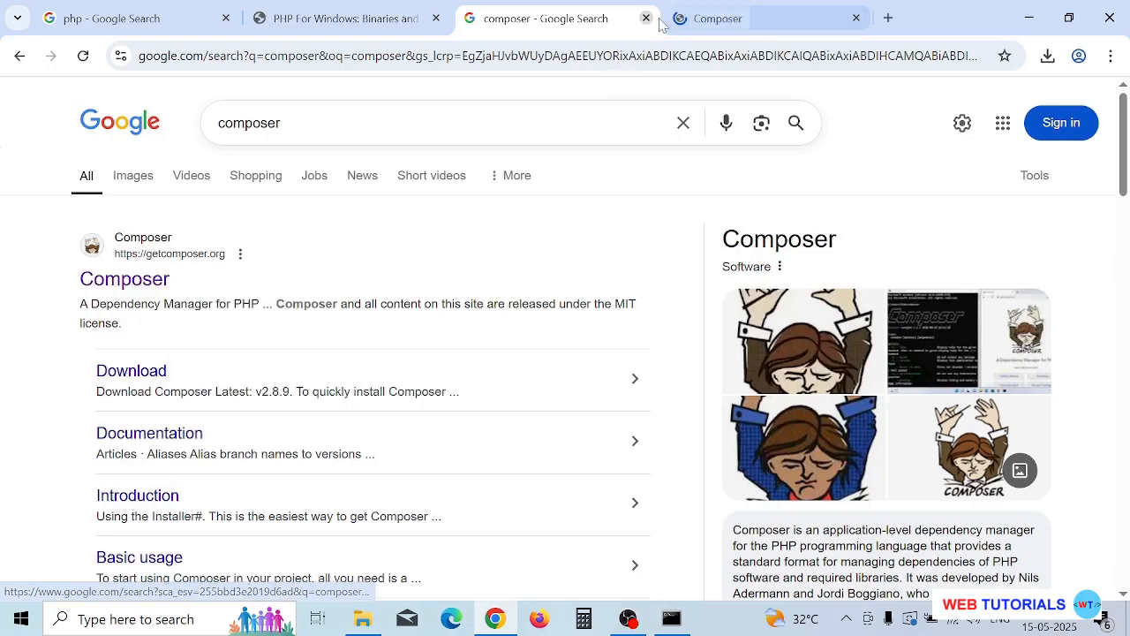
click(706, 23)
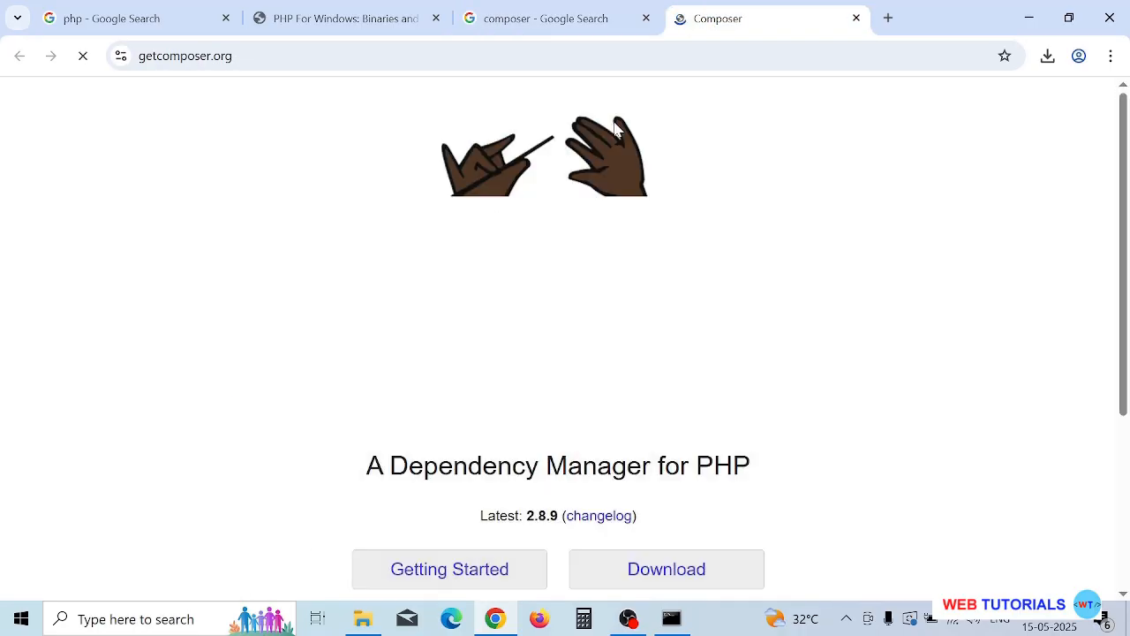
scroll(588, 197, down, 4)
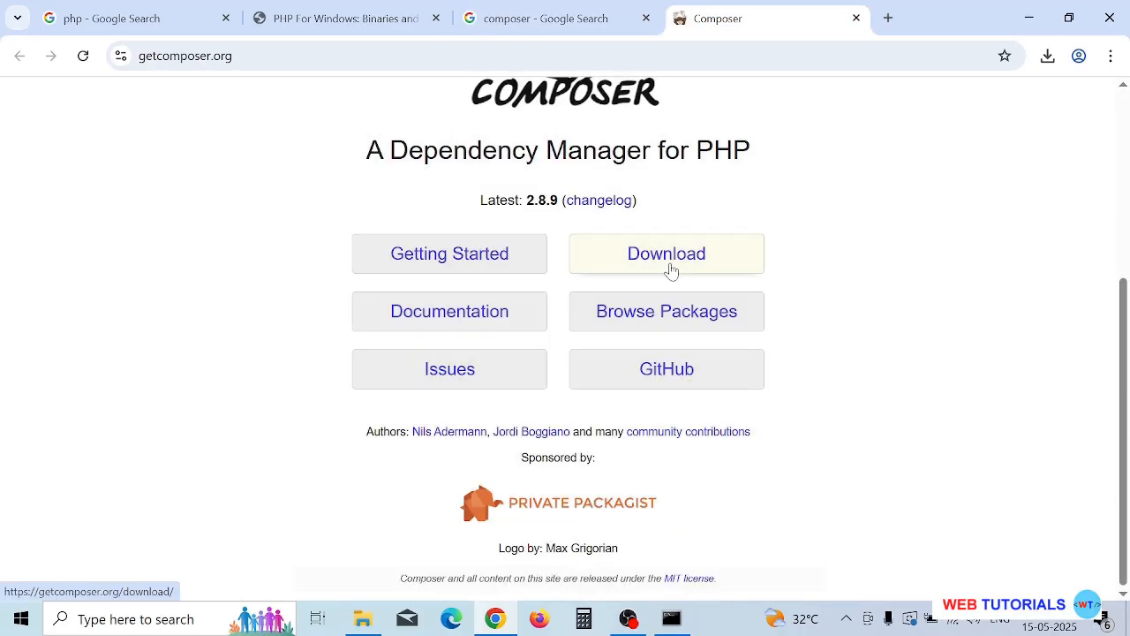
click(669, 269)
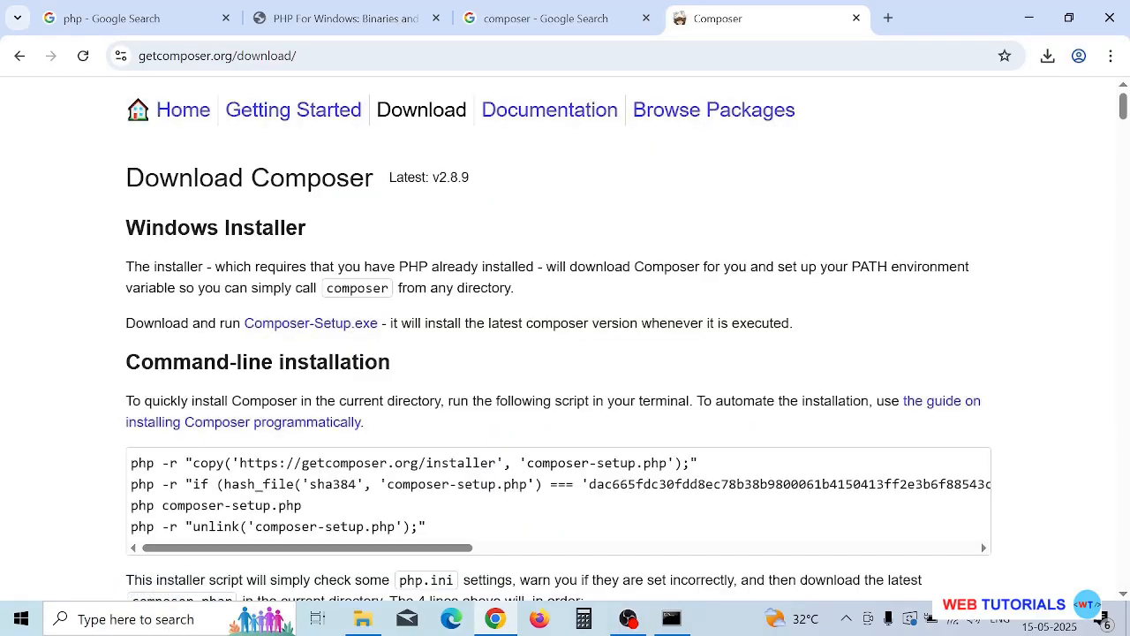
Download the Windows installer Composer-Setup.exe and check its download progress.
click(295, 329)
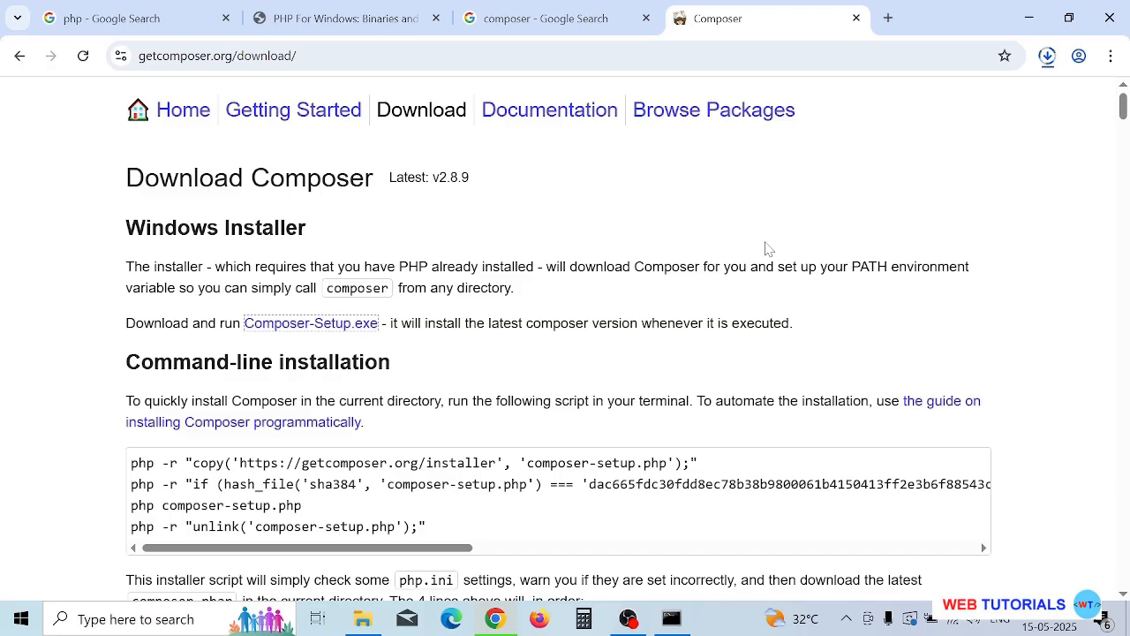
click(1049, 57)
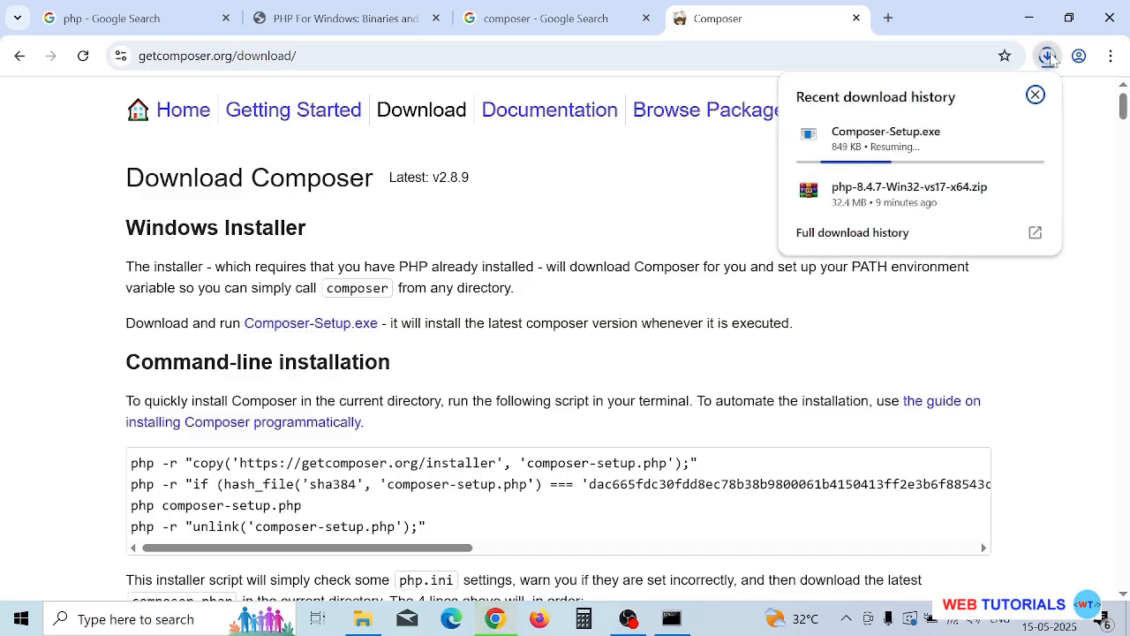
click(1083, 124)
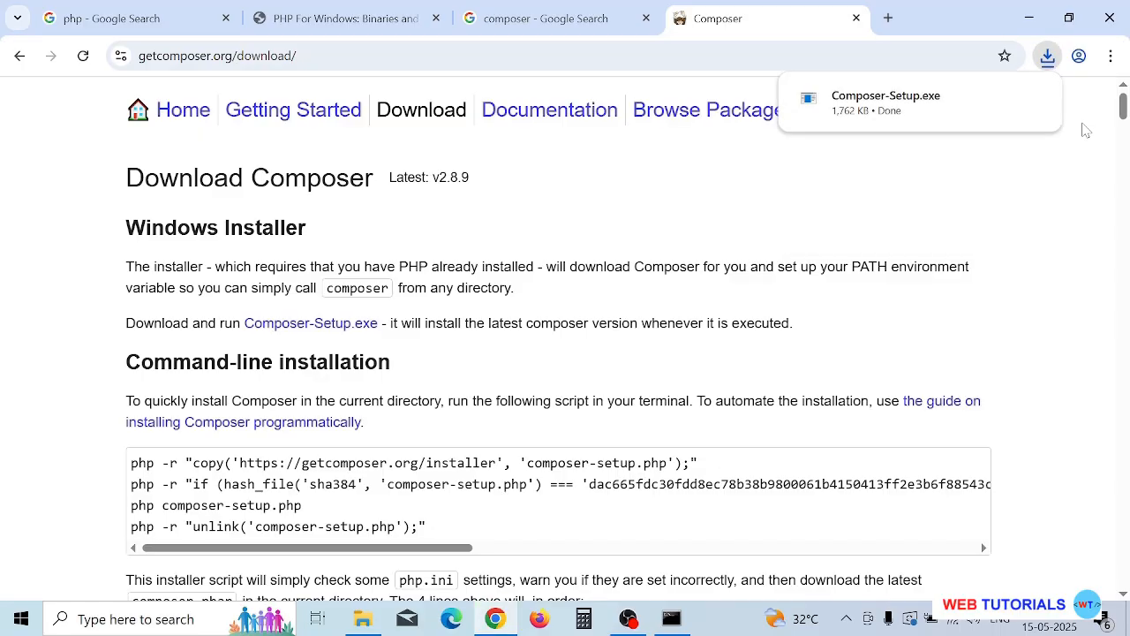
Run Composer-Setup from the Downloads folder in the install-for-all-users mode and allow it to make changes to the device.
click(1000, 97)
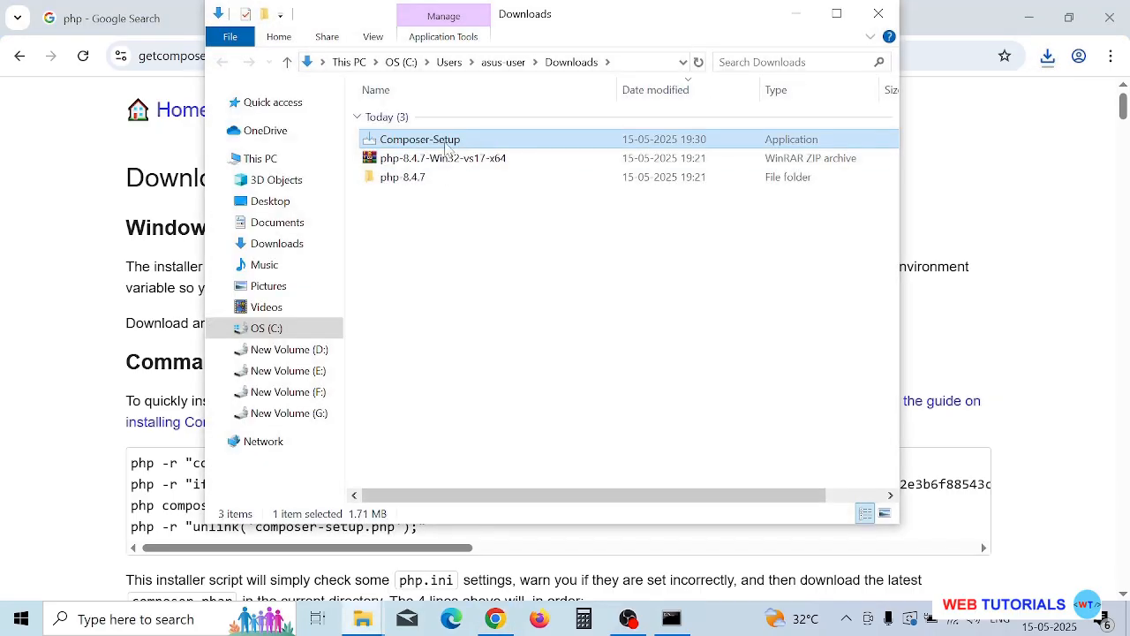
double_click(445, 144)
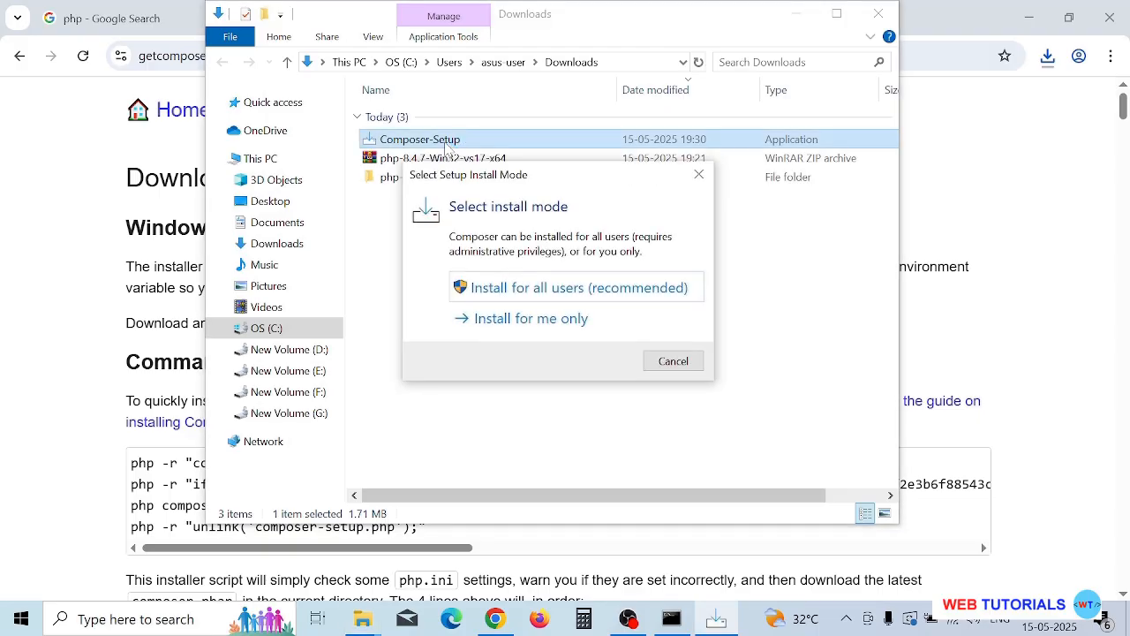
click(531, 288)
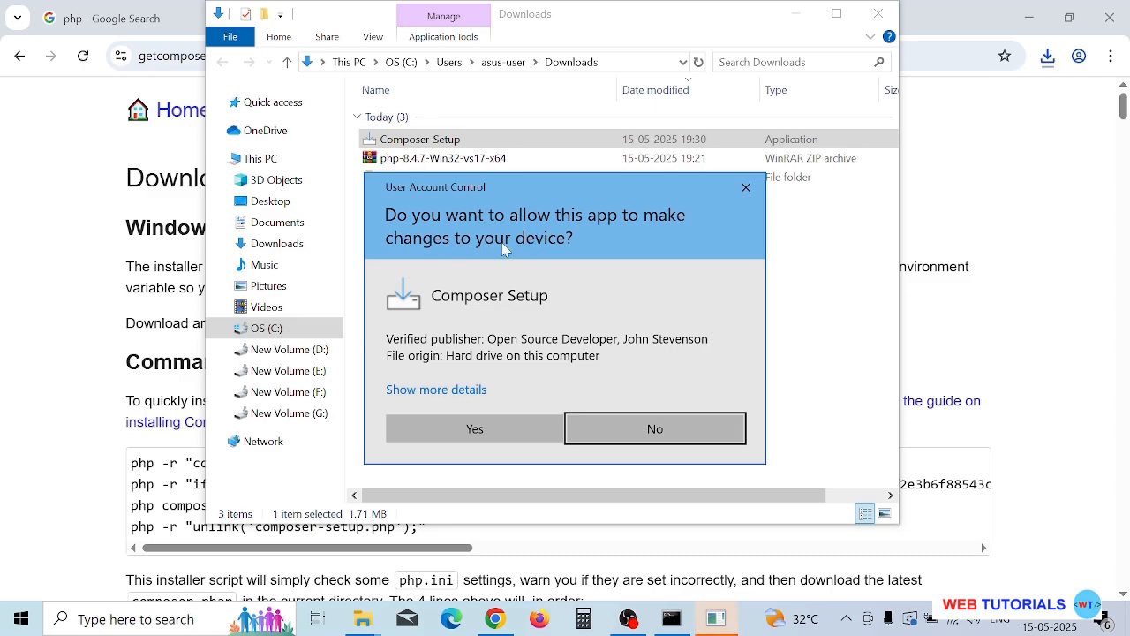
click(490, 421)
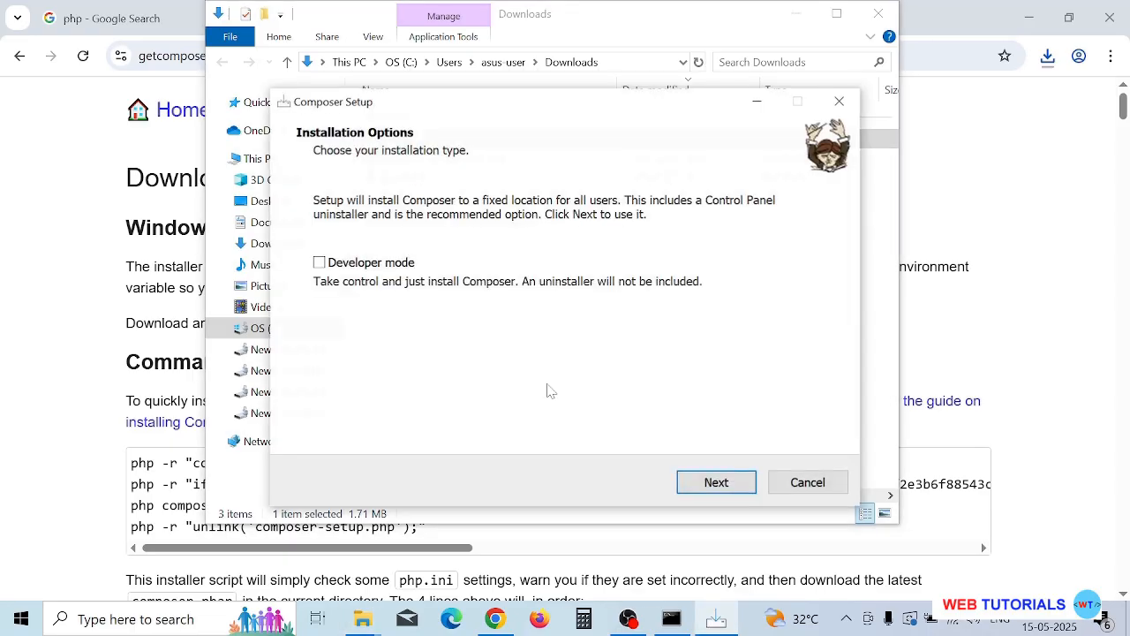
Install Composer without developer mode or a proxy, using C:\Program Files\php-8.4.7\php.exe as the command-line PHP.
click(716, 482)
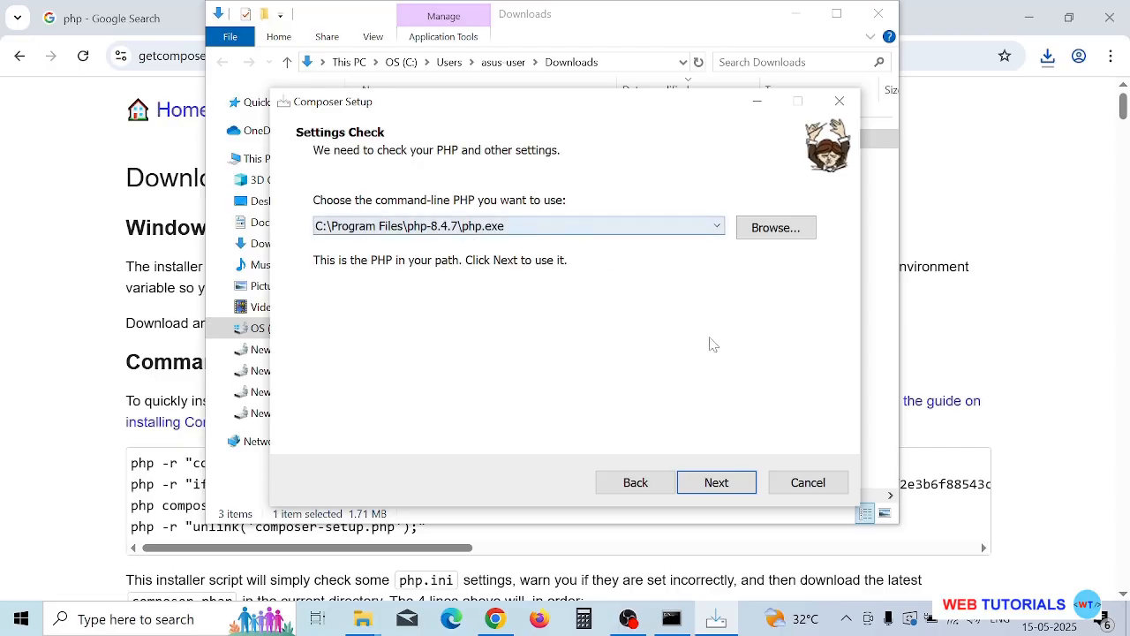
click(719, 487)
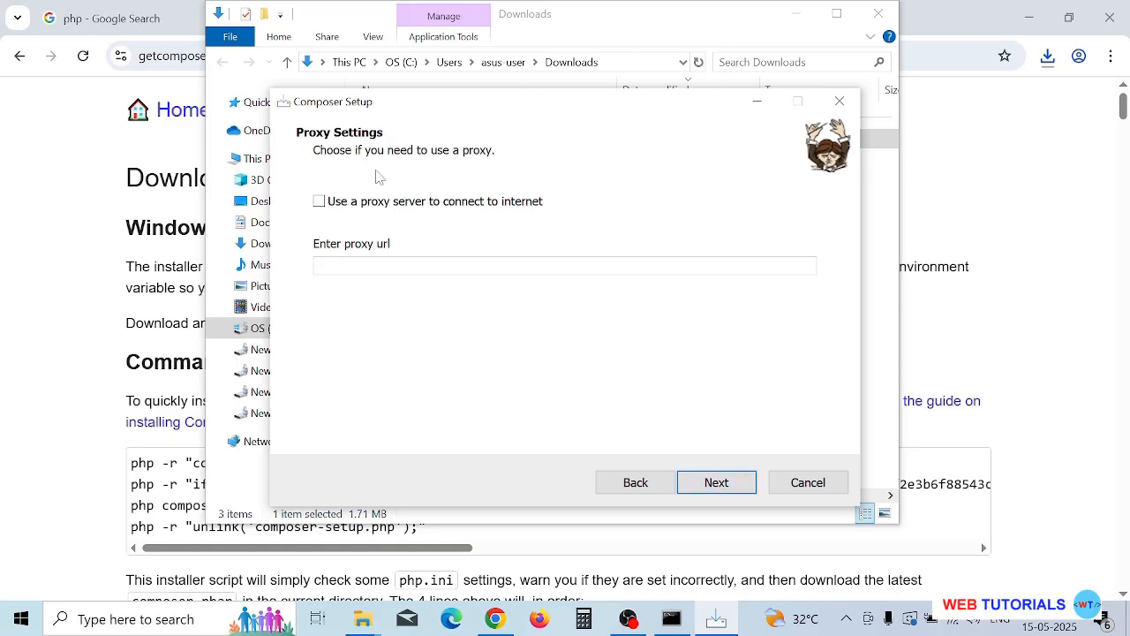
click(737, 491)
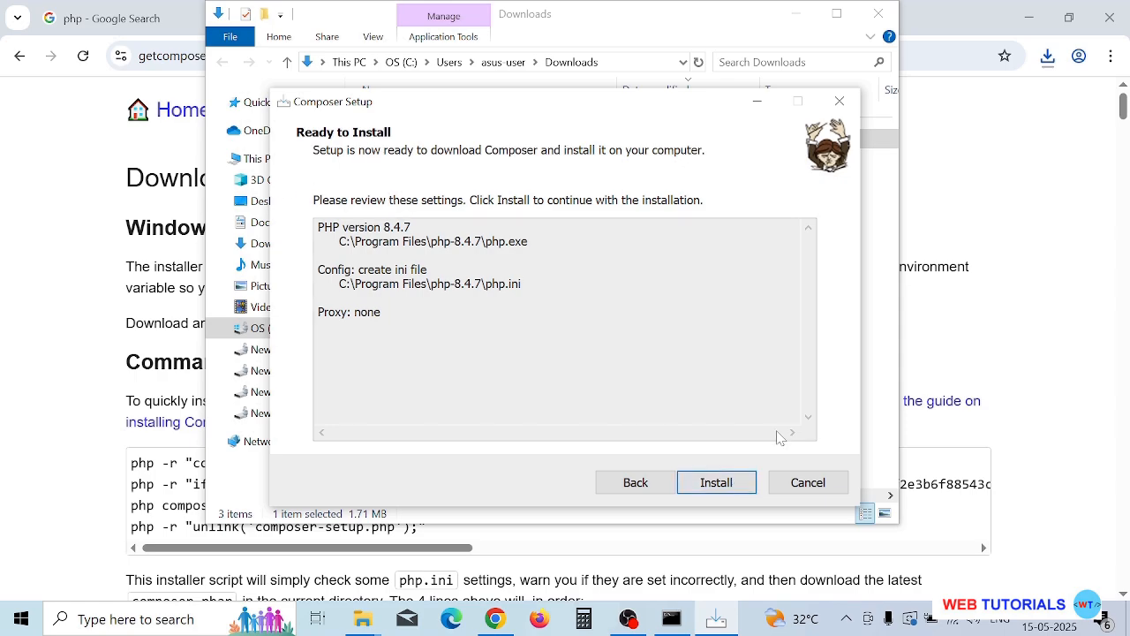
click(733, 487)
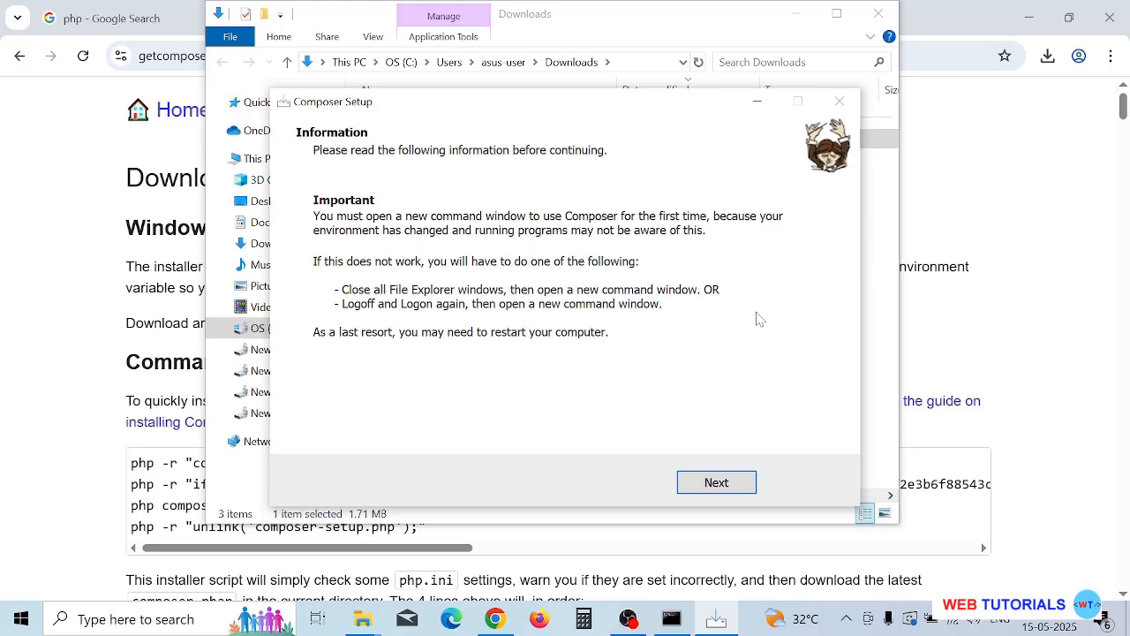
Complete and exit the Composer Setup wizard without viewing the online documentation.
click(717, 483)
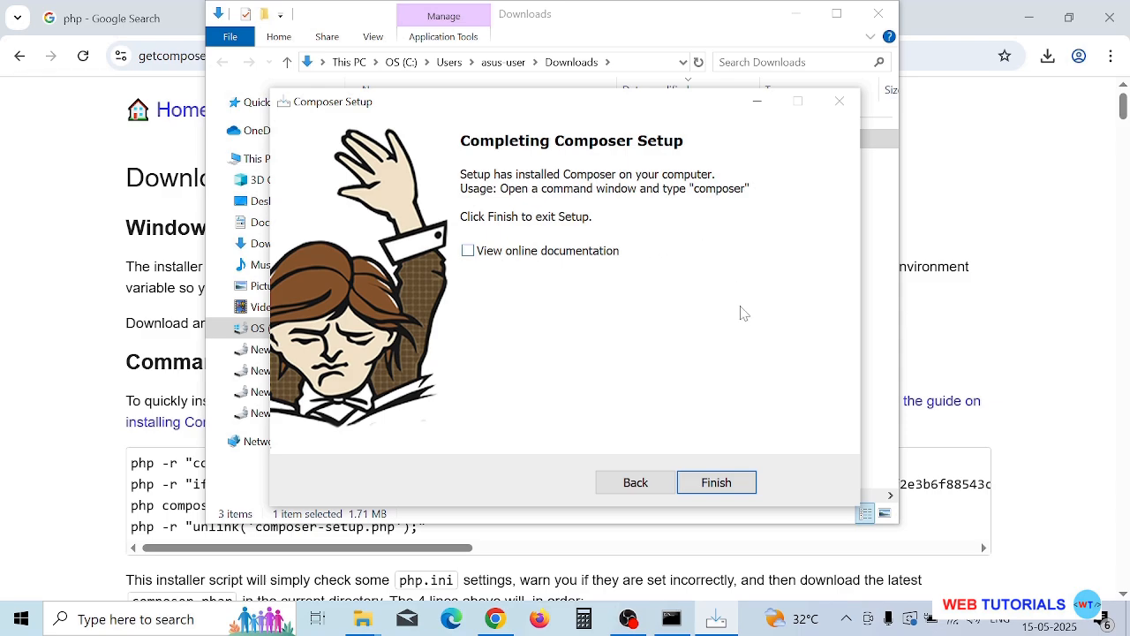
click(717, 483)
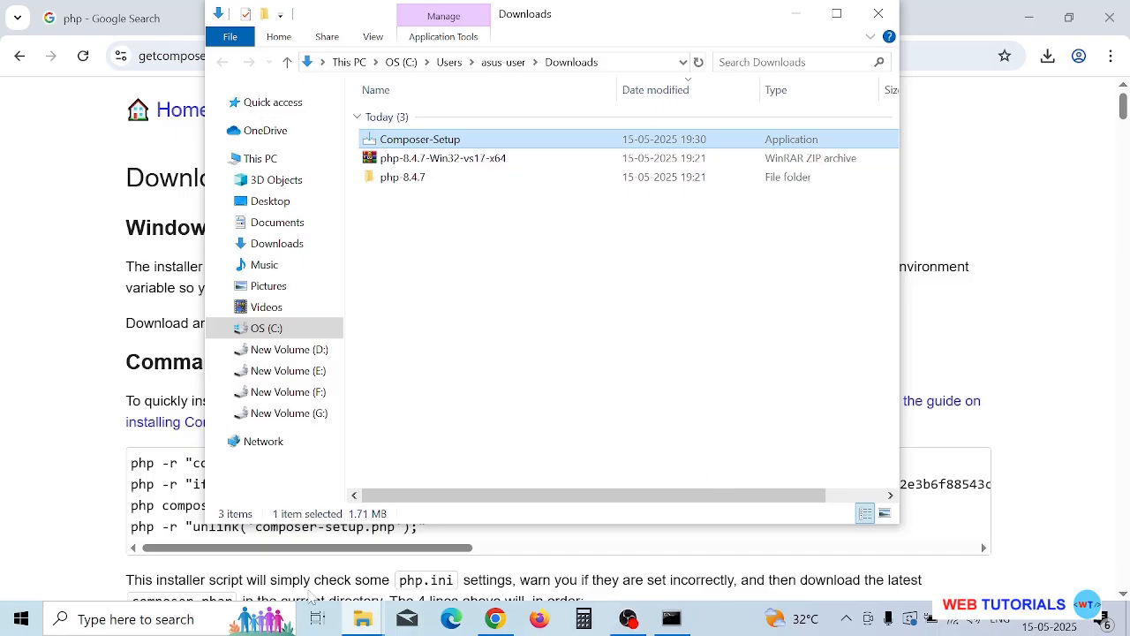
Search Windows for cmd, open a new Command Prompt window and move it slightly upward.
click(201, 625)
text(cmd)
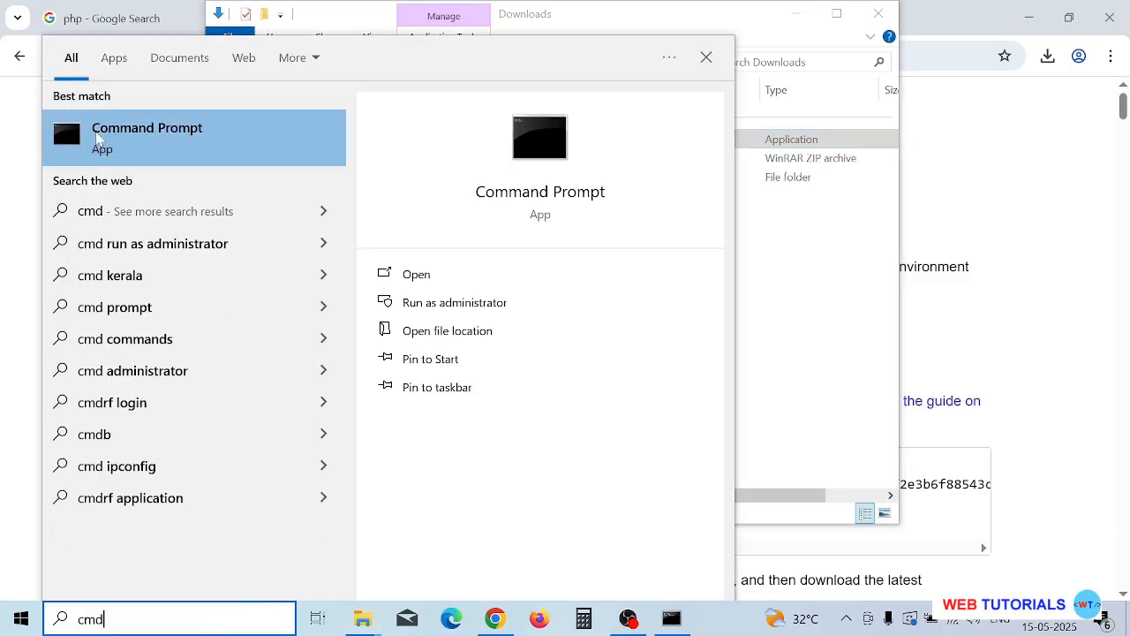
click(111, 139)
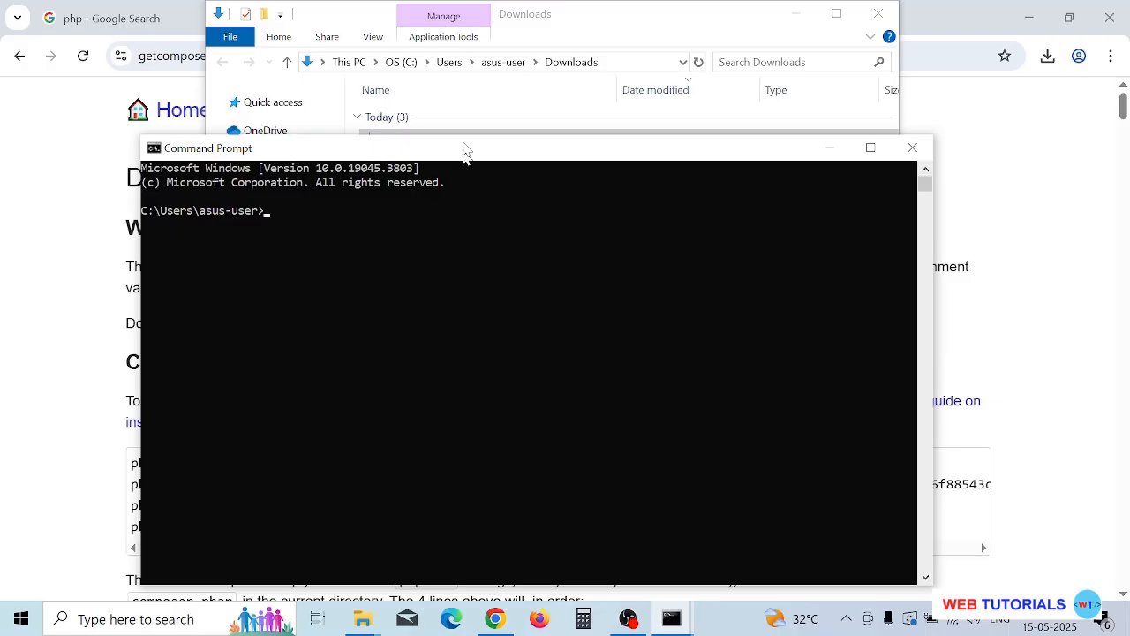
drag(465, 152, 467, 138)
click(397, 212)
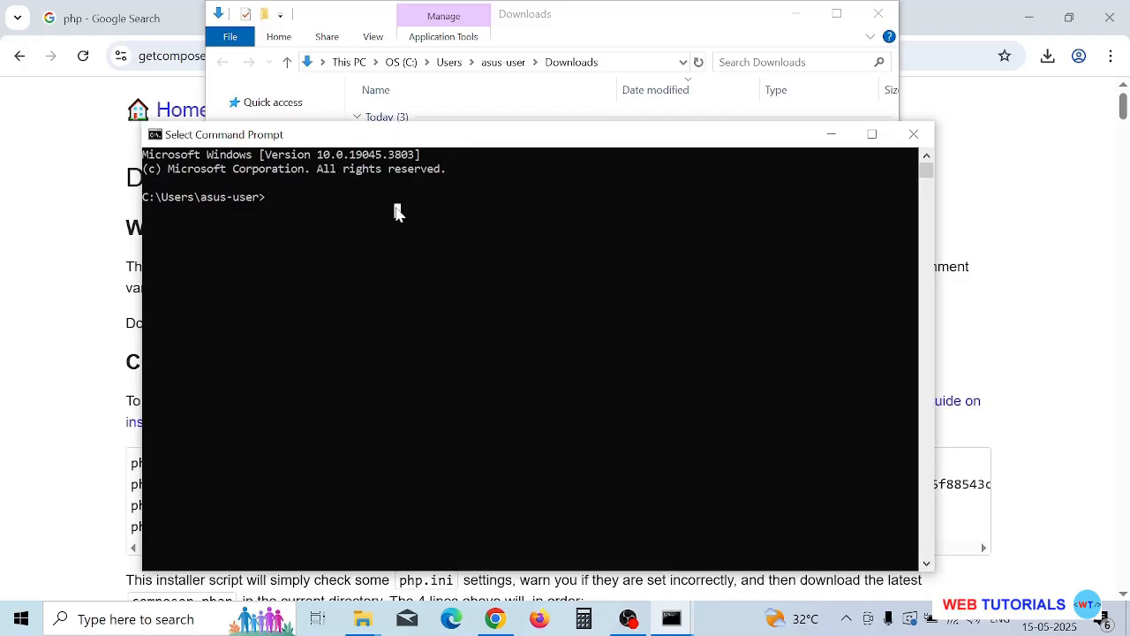
Check the installed Composer version by running composer --version in the Command Prompt.
text(compos)
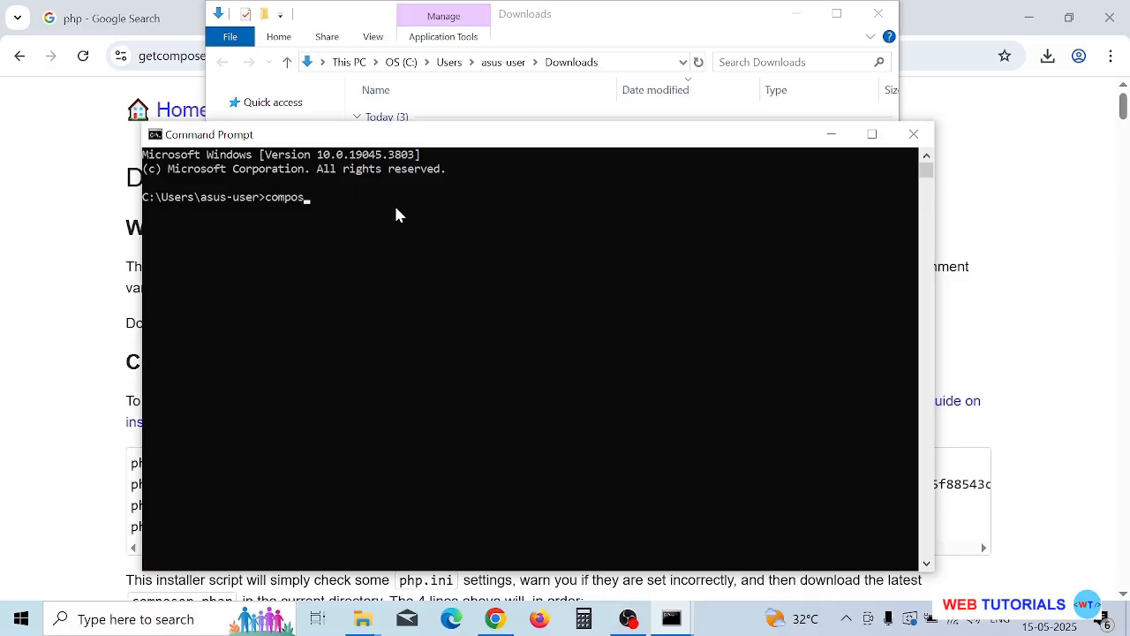
text(er --version)
key(Return)
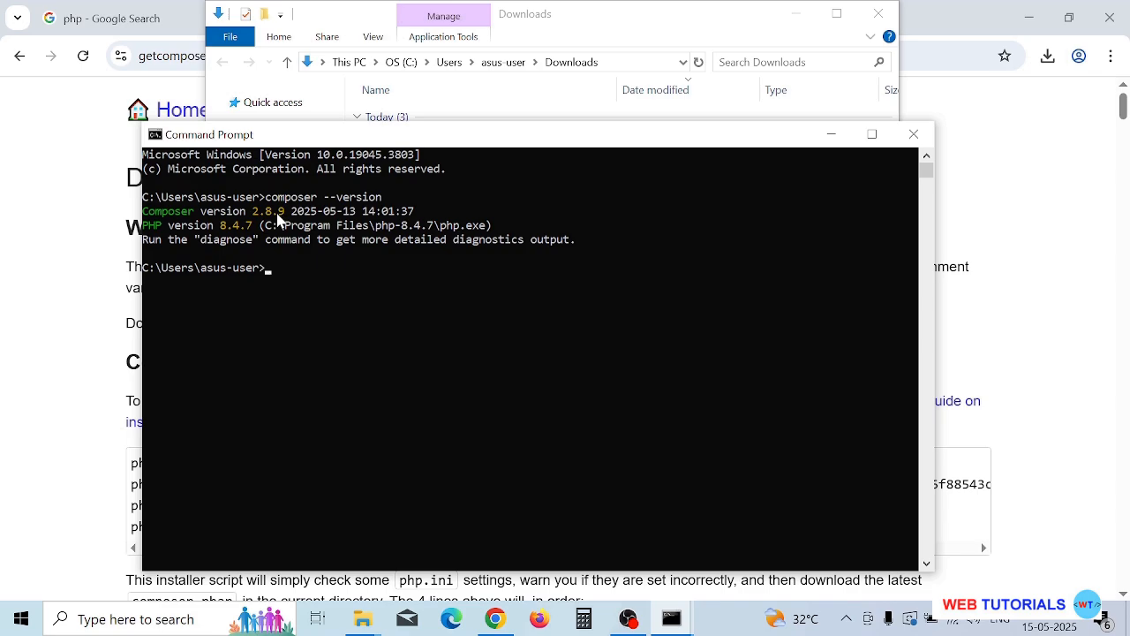
Run the composer command without arguments and look through its usage, options and available commands.
click(359, 295)
text(mposer)
key(Return)
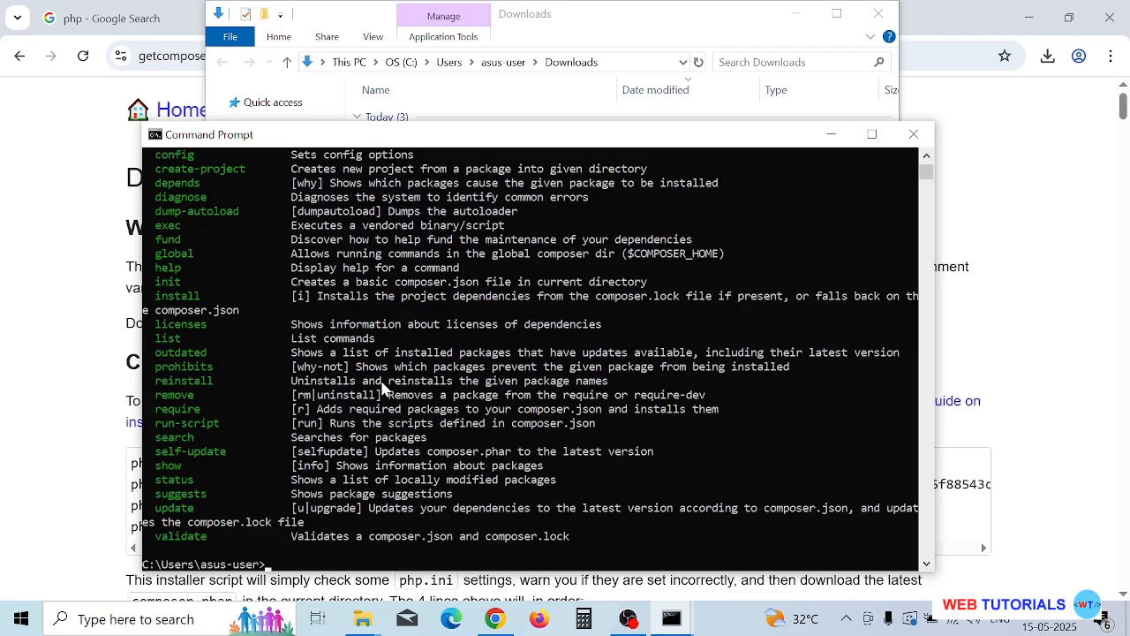
scroll(382, 389, up, 13)
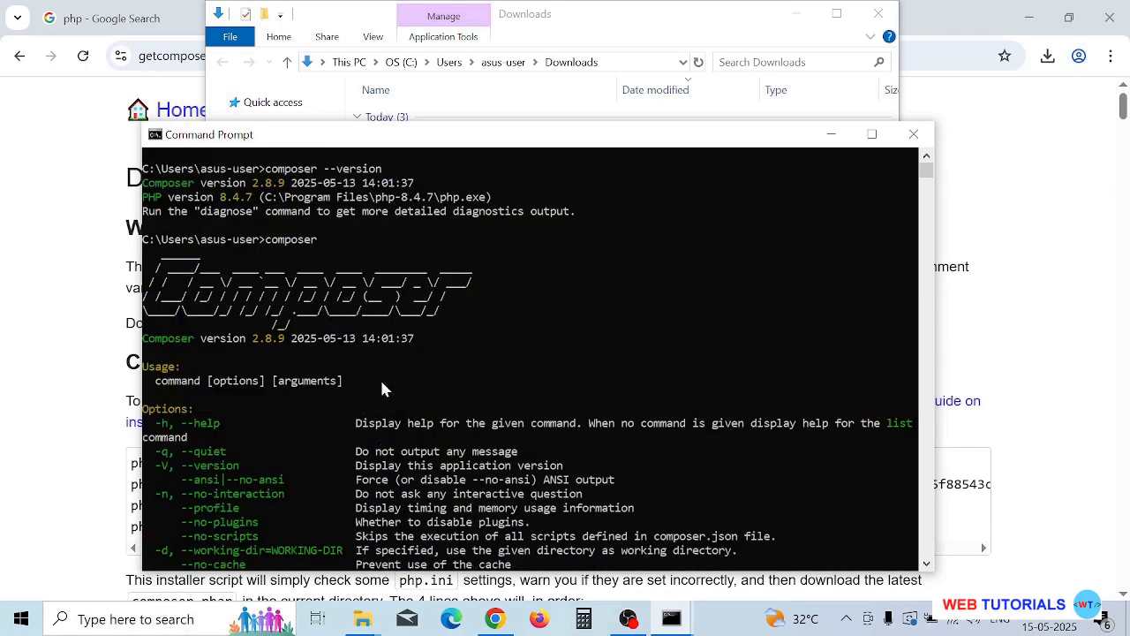
scroll(381, 389, down, 1)
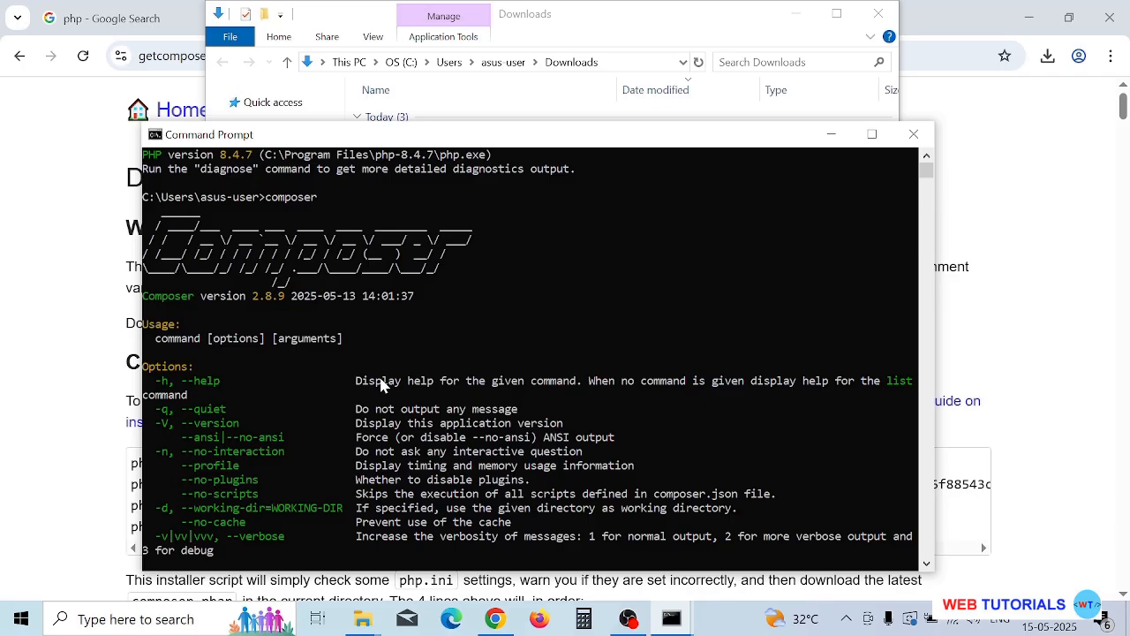
scroll(382, 386, down, 2)
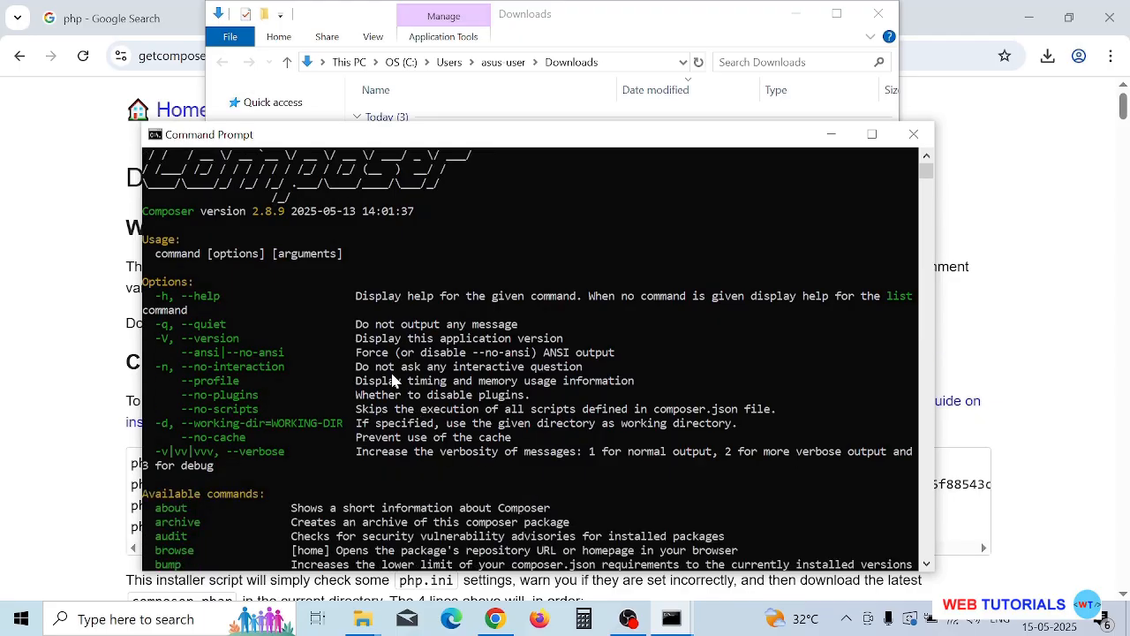